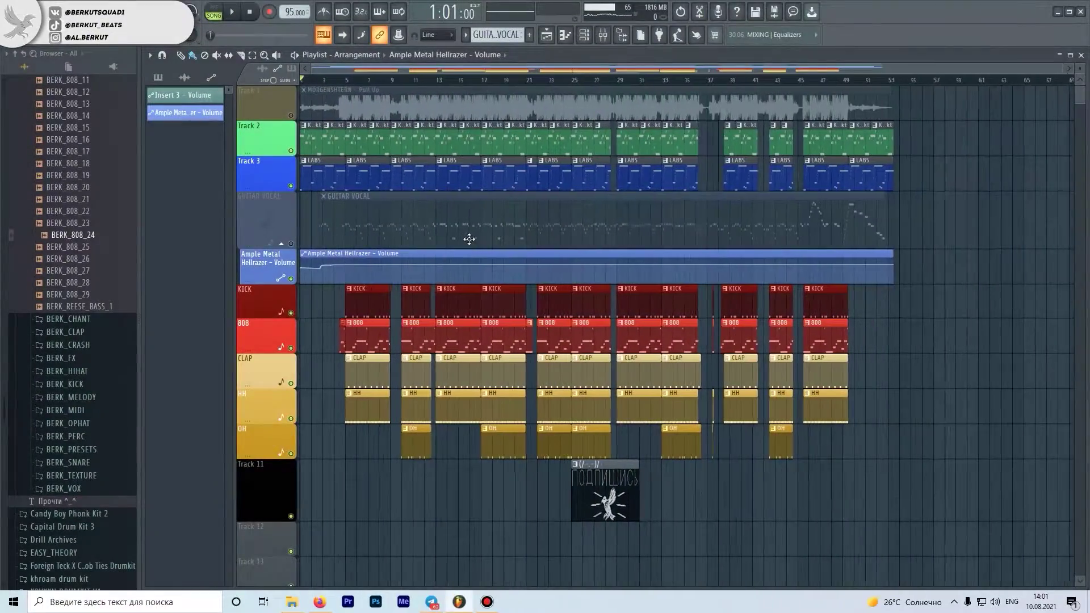
Step: Highlight in turn the melody clips, the guitar vocal with its automation, and the drum clips in the playlist
scroll(469, 239, down, 1)
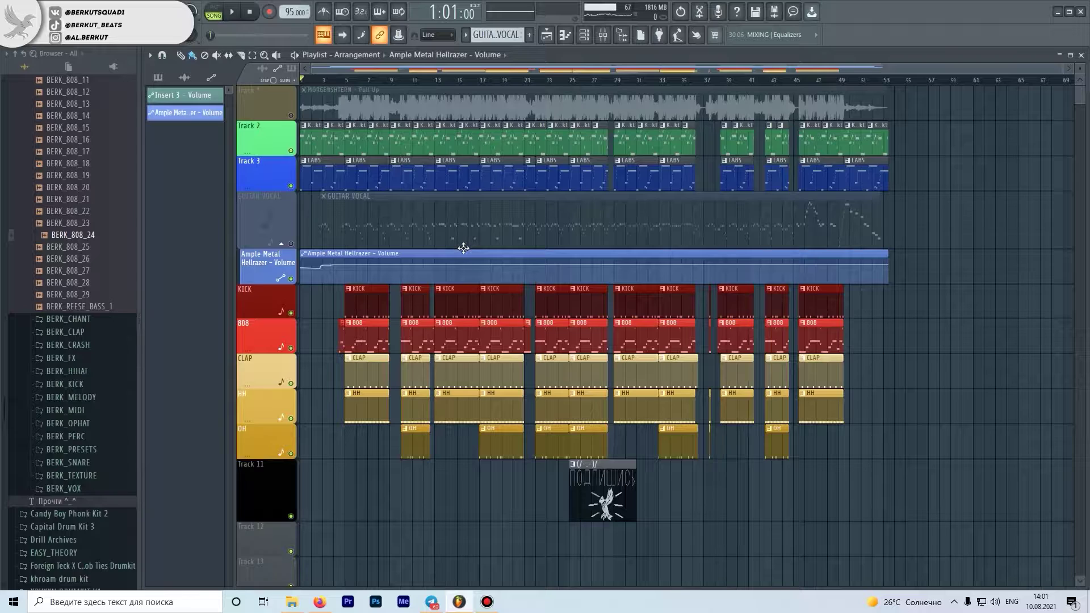
drag(990, 165, 113, 159)
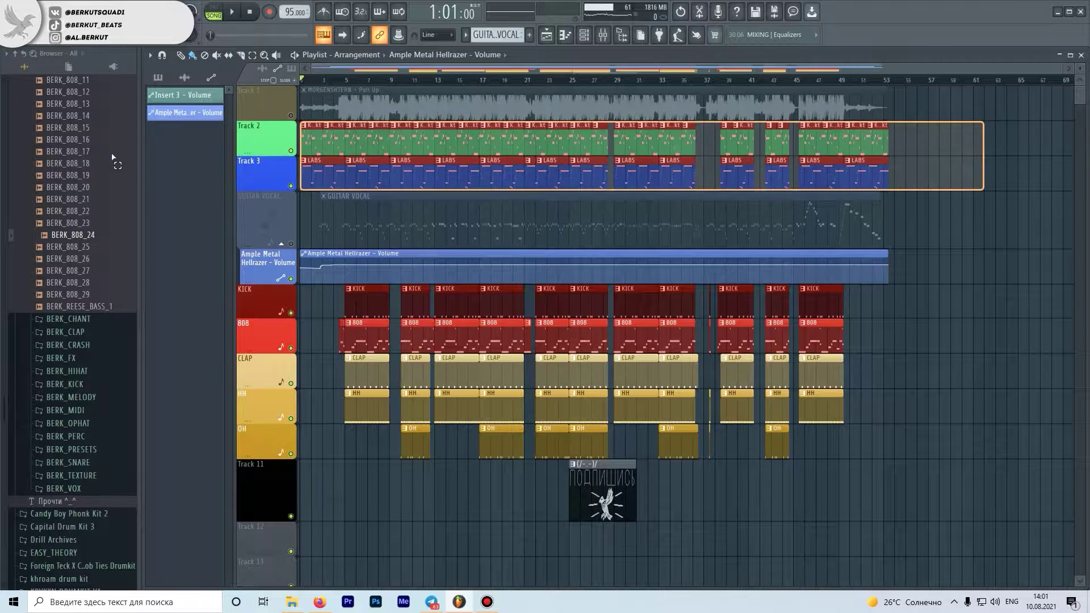
drag(981, 263, 165, 235)
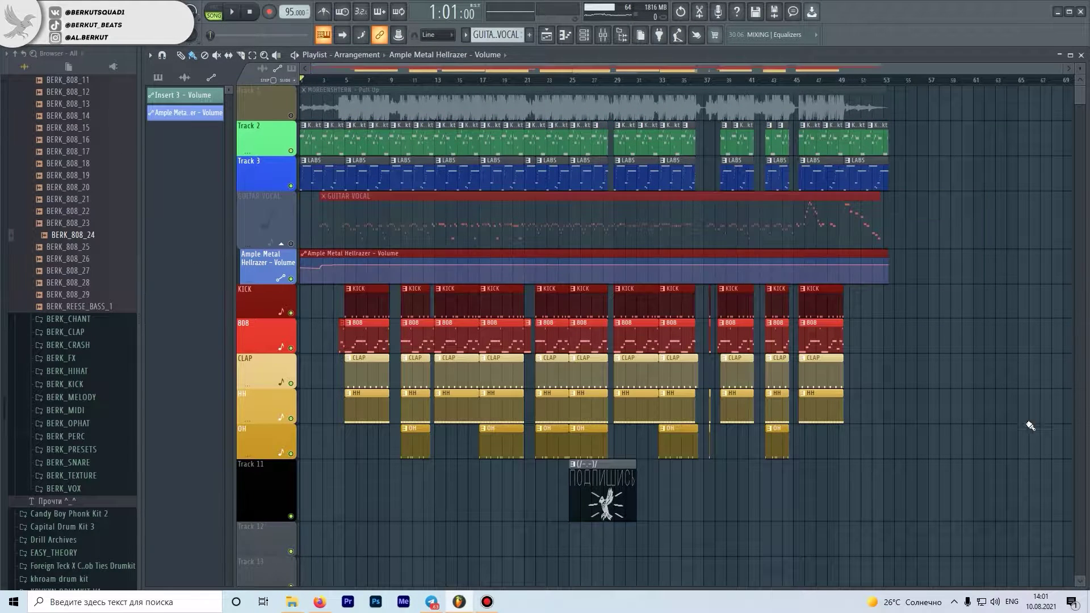
drag(917, 557, 307, 289)
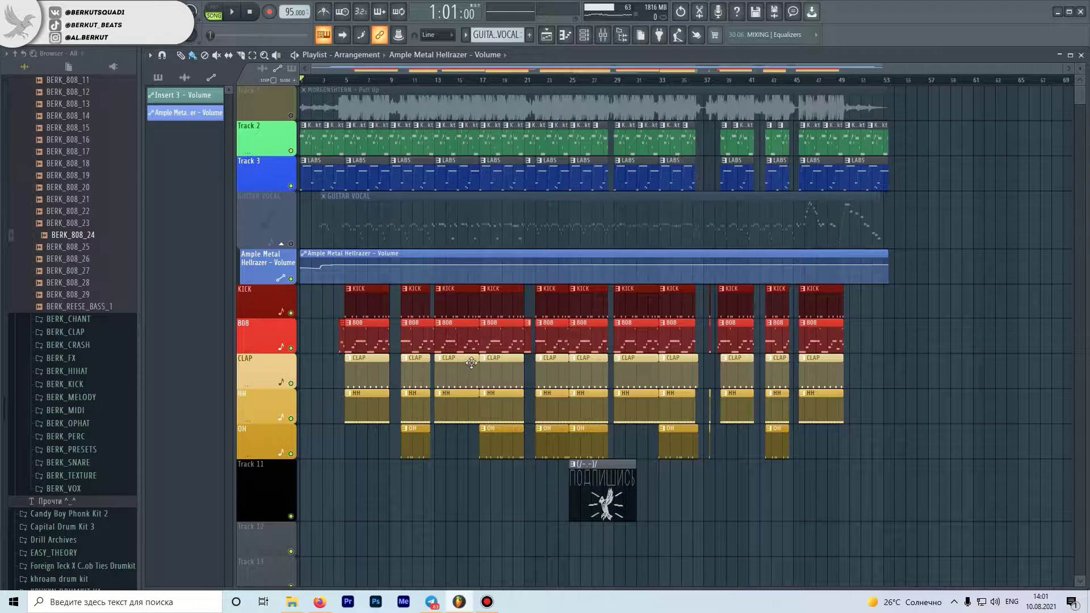
Step: Open the flute notes of the first Kontakt clip, play them, and open the flute channel's instrument
double_click(313, 136)
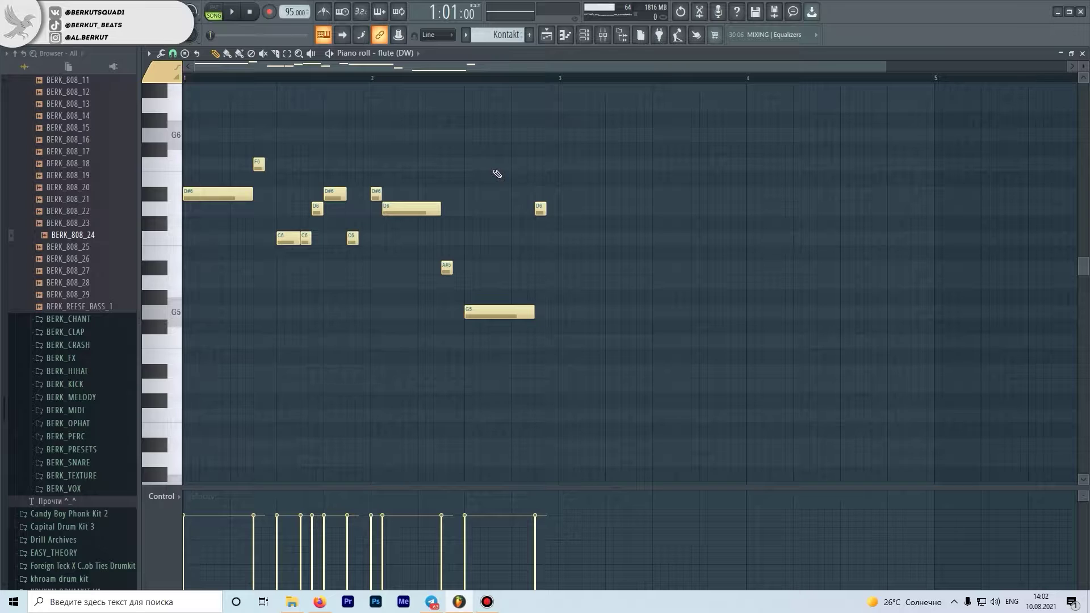
key(space)
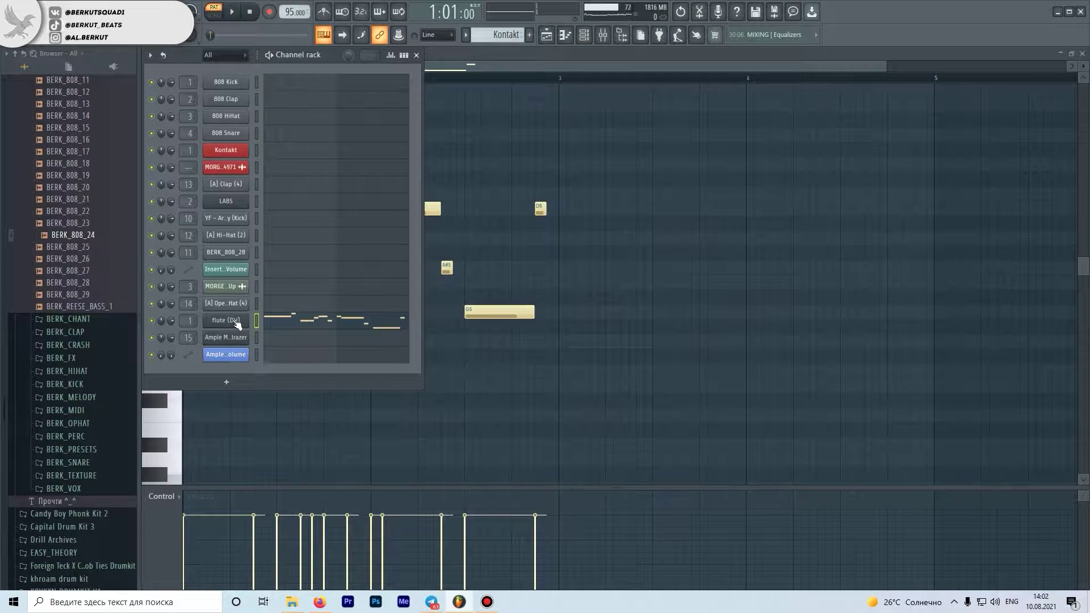
click(234, 320)
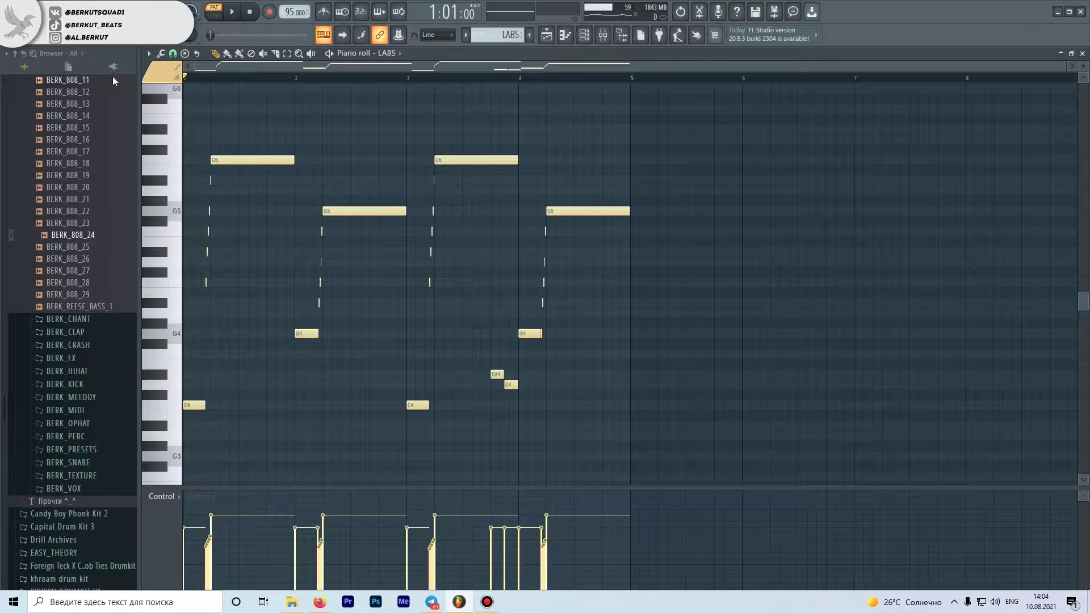
Step: Play the LABS pattern, inspect its Spitfire Audio instrument settings, and return to the playlist
key(space)
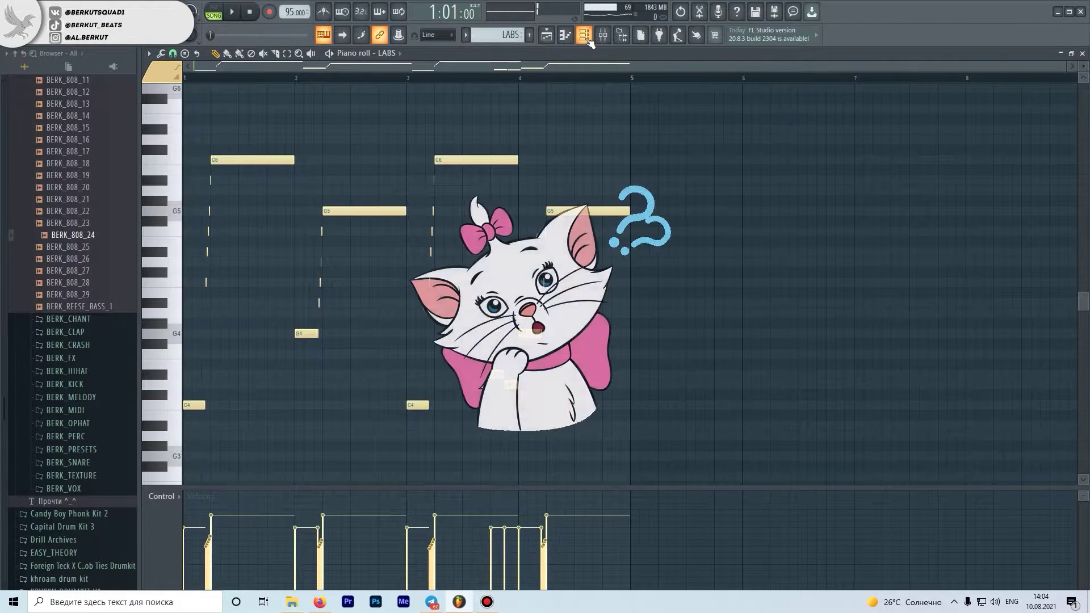
click(584, 34)
click(226, 200)
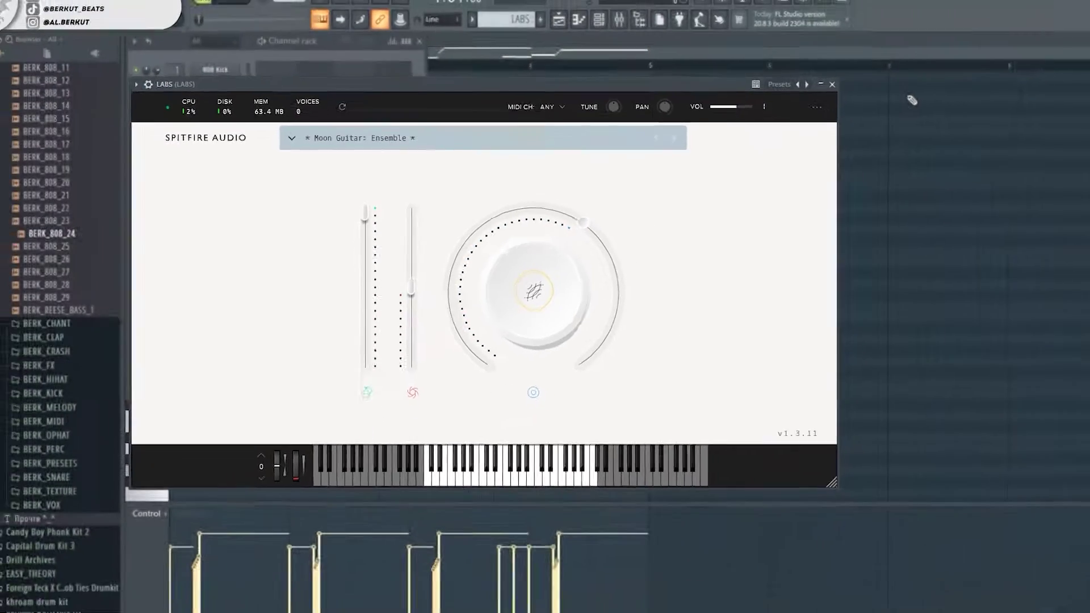
click(1055, 3)
click(1081, 55)
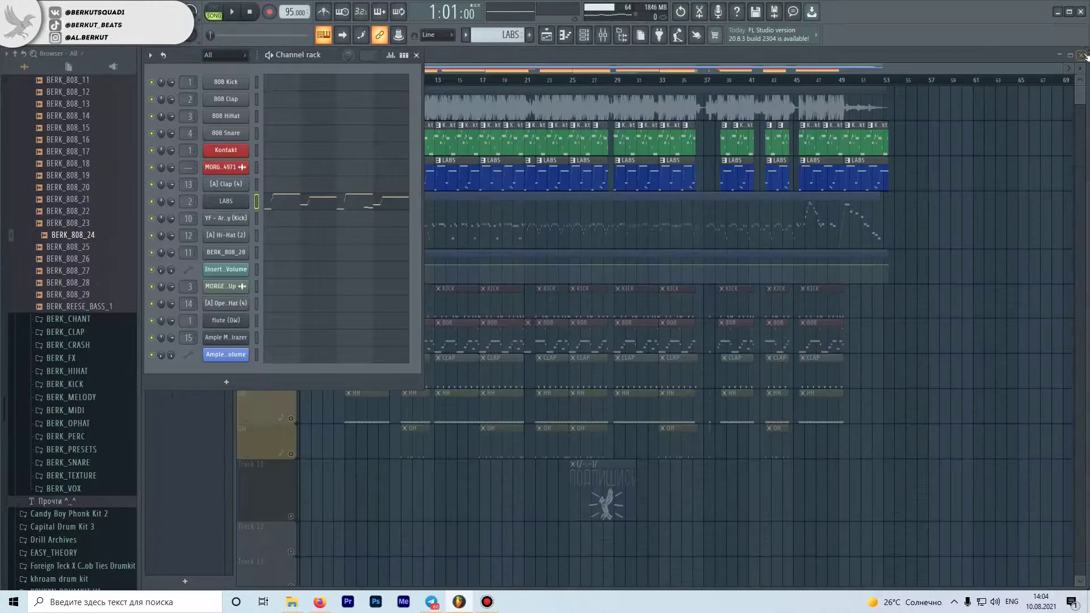
click(488, 240)
Step: Unmute the GUITAR VOCAL track and its Ample Metal Hellrazer volume automation, and mute both again
click(291, 244)
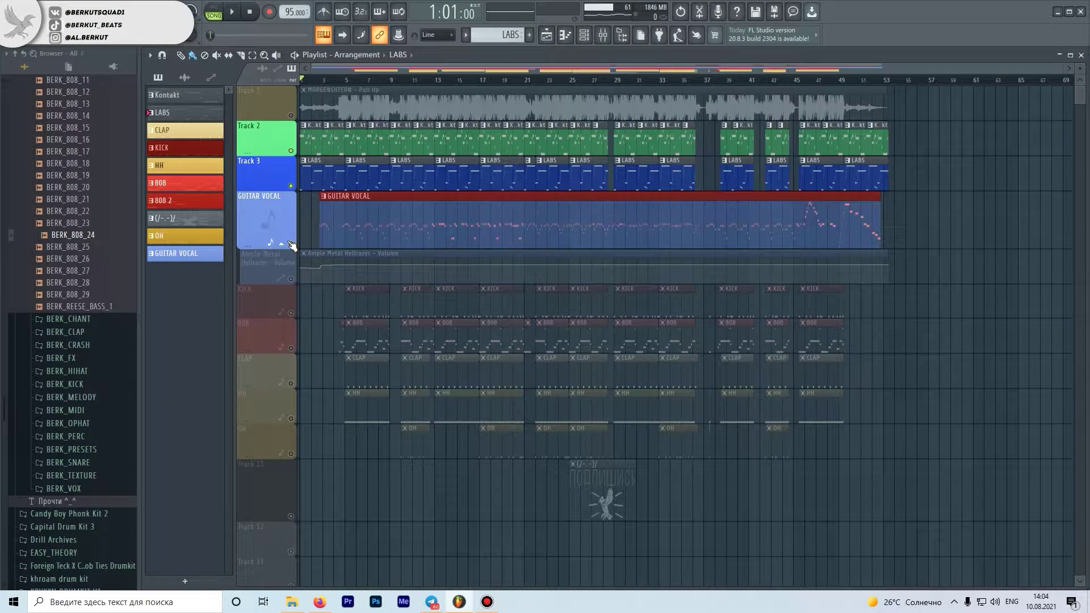
click(290, 279)
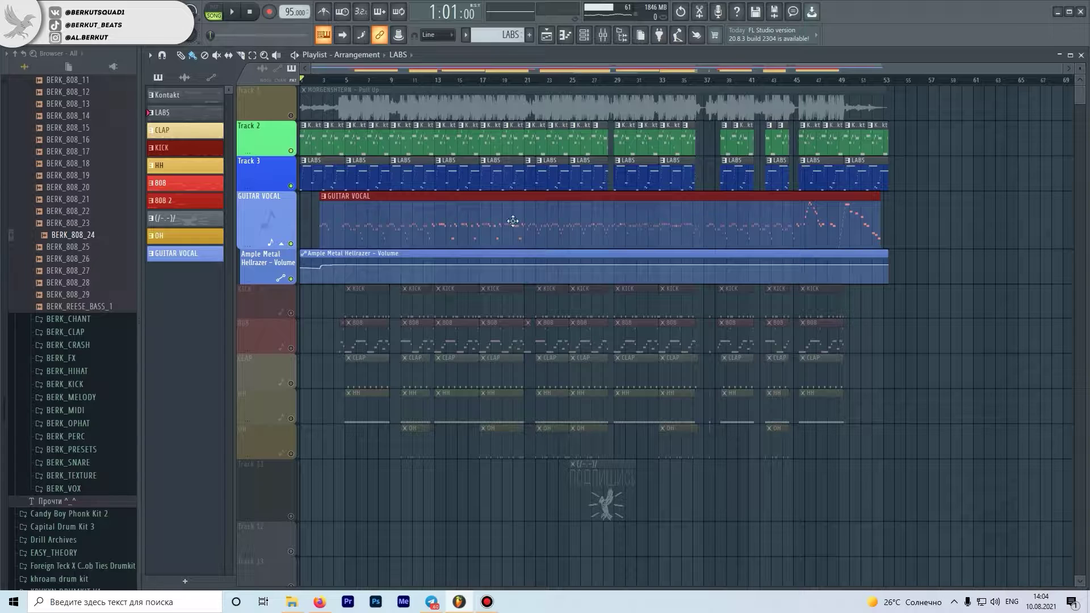
click(291, 278)
click(291, 244)
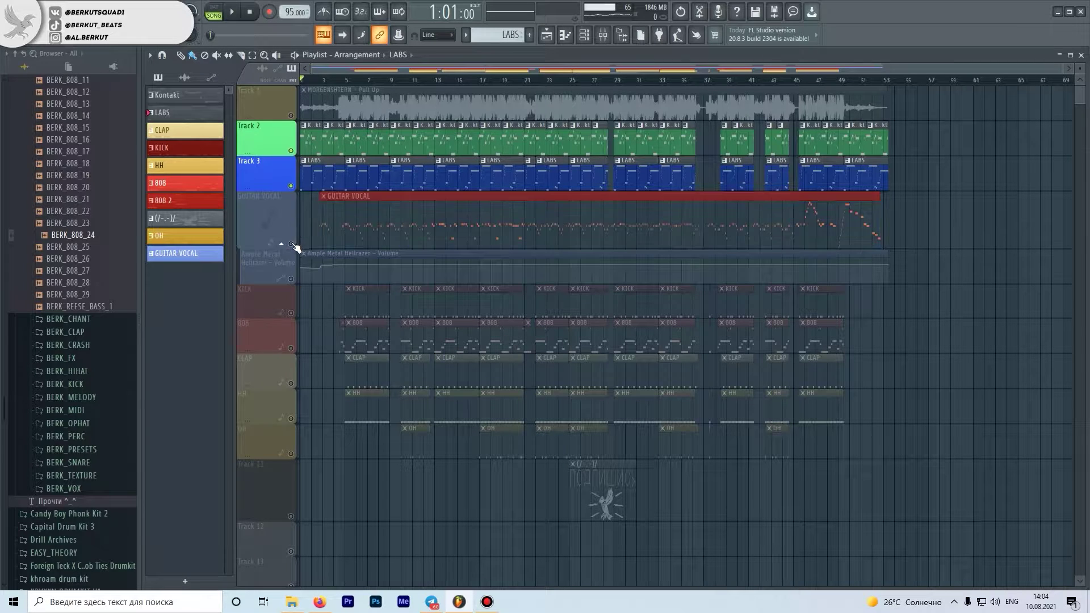
Step: Unmute the KICK track, play its first pattern in the piano roll, and return to the playlist
click(292, 314)
scroll(306, 311, up, 3)
double_click(394, 301)
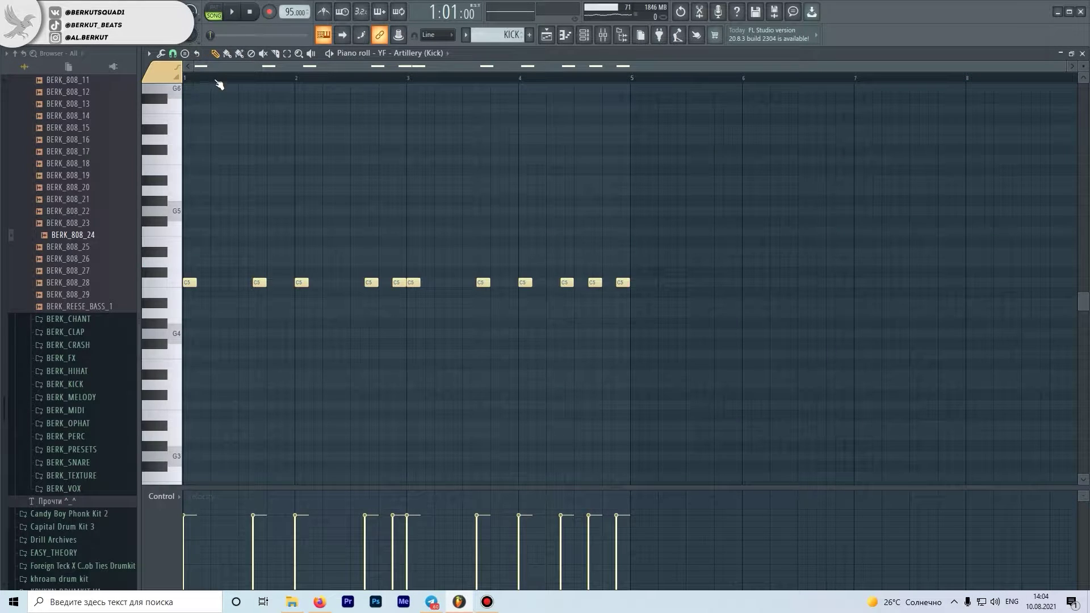
key(space)
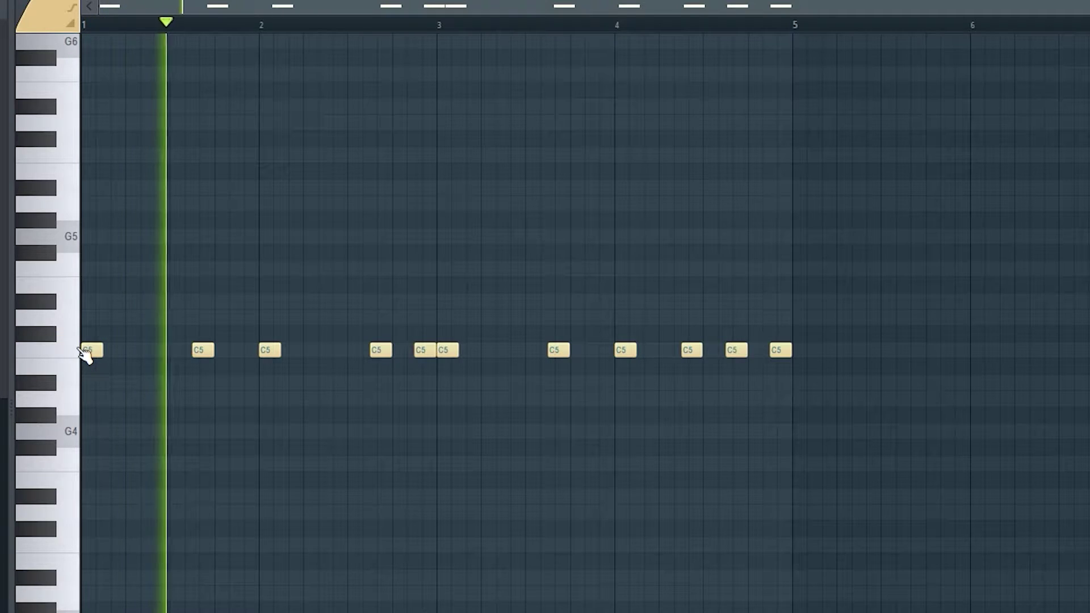
key(space)
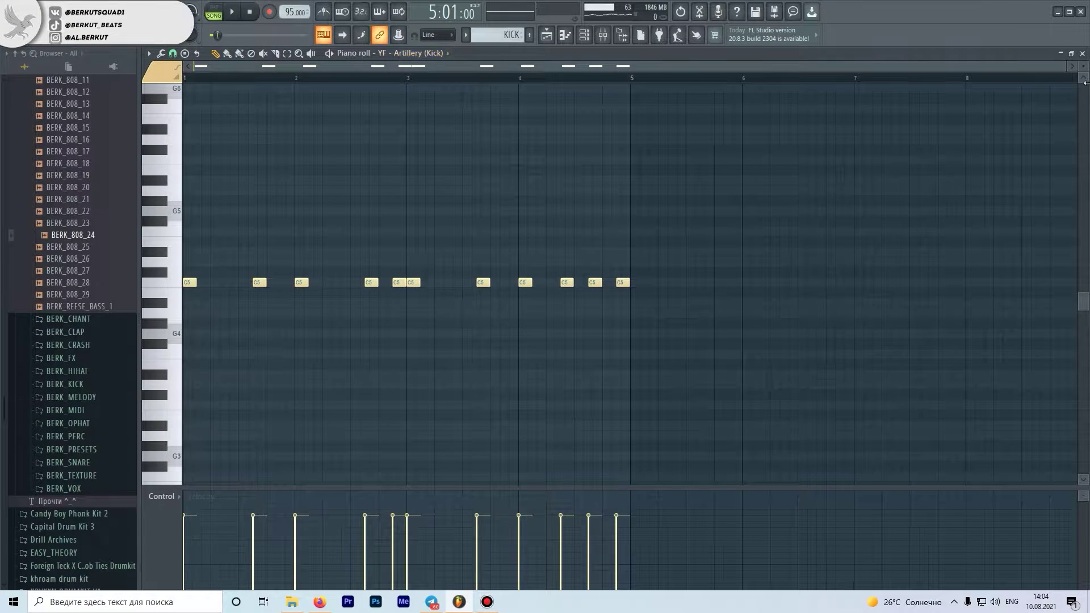
click(1083, 53)
click(461, 318)
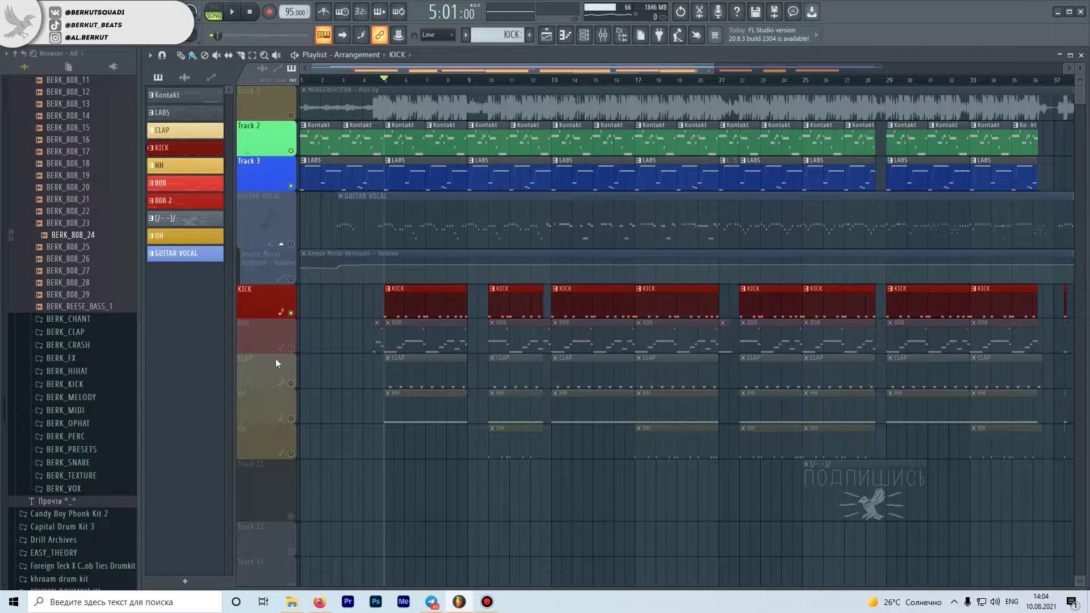
Step: Unmute the 808 track and play the 808 and clap patterns in the piano roll
click(291, 349)
double_click(398, 333)
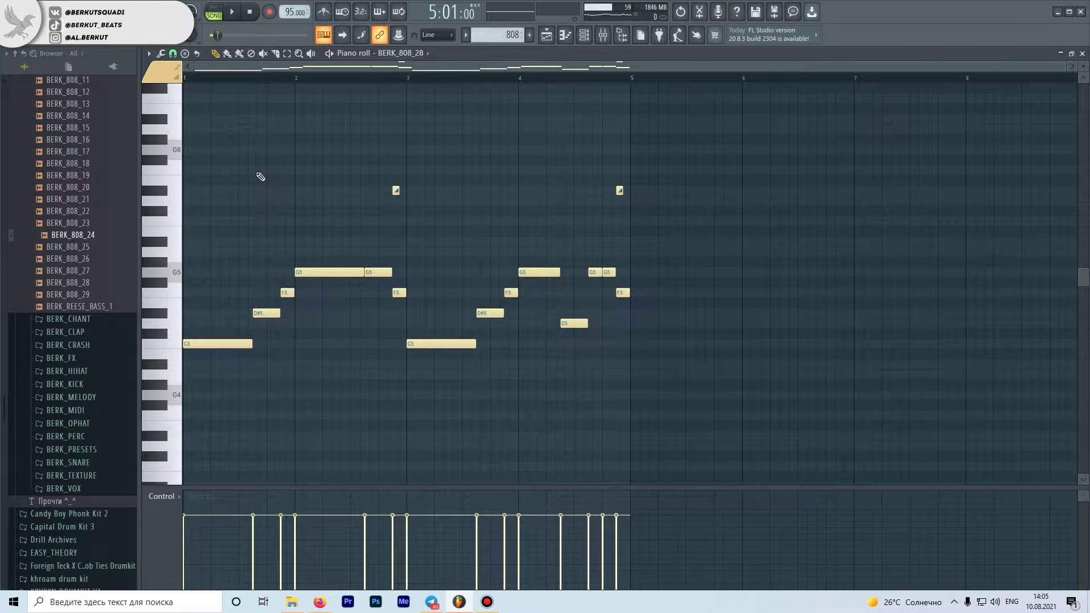
key(space)
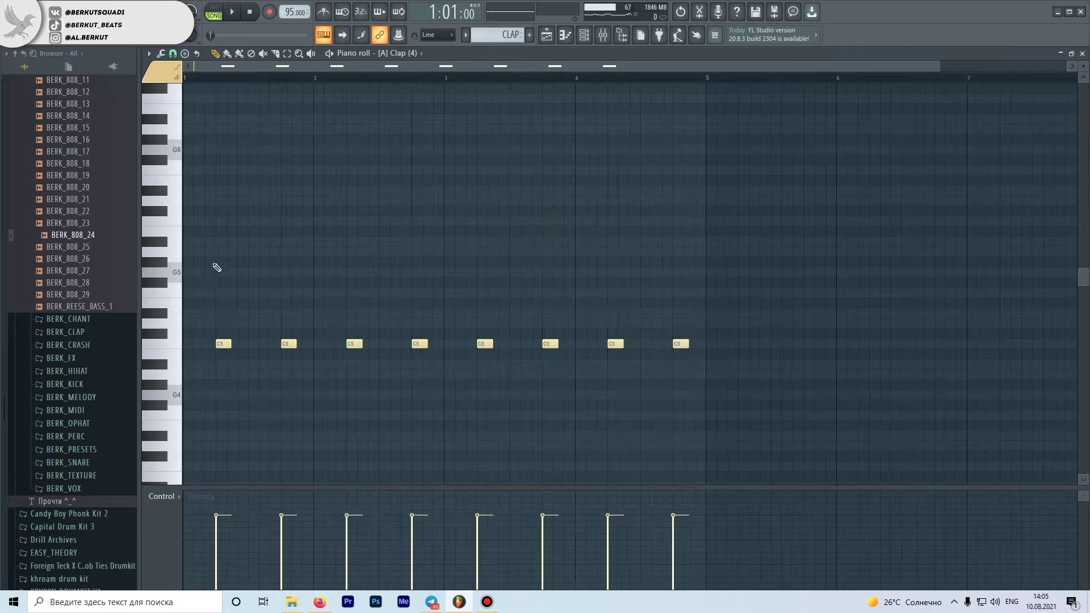
key(space)
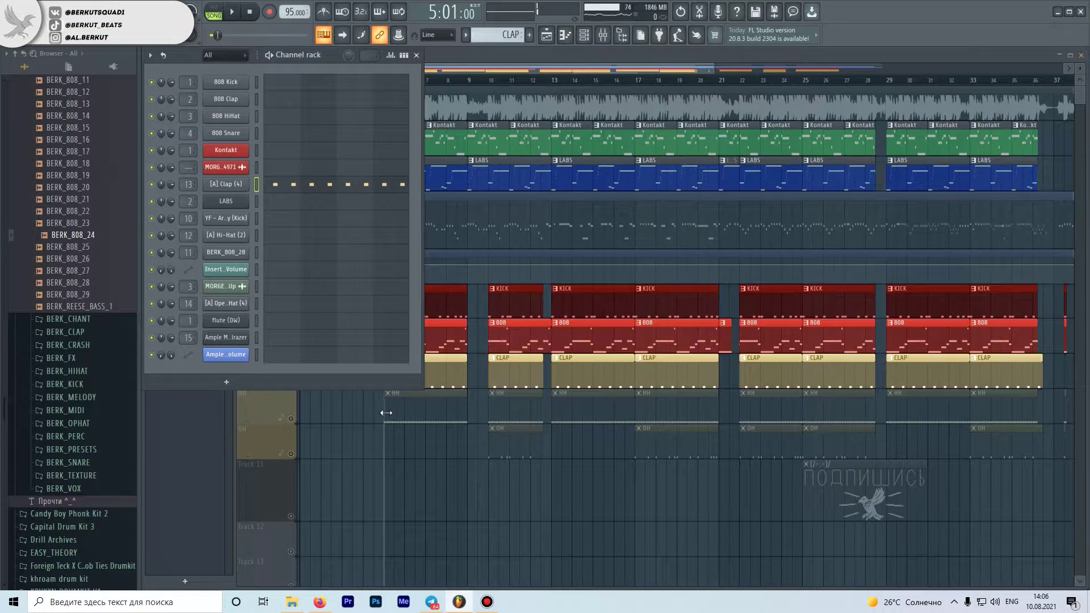
Step: Open the first HH pattern, play its hi-hat notes, and return to the playlist
double_click(387, 413)
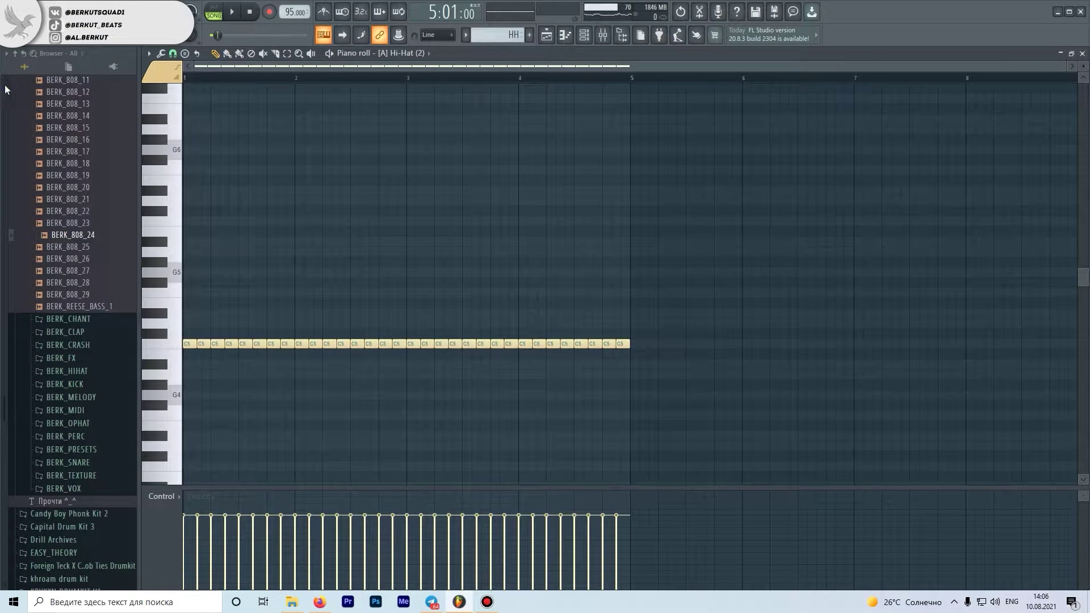
key(space)
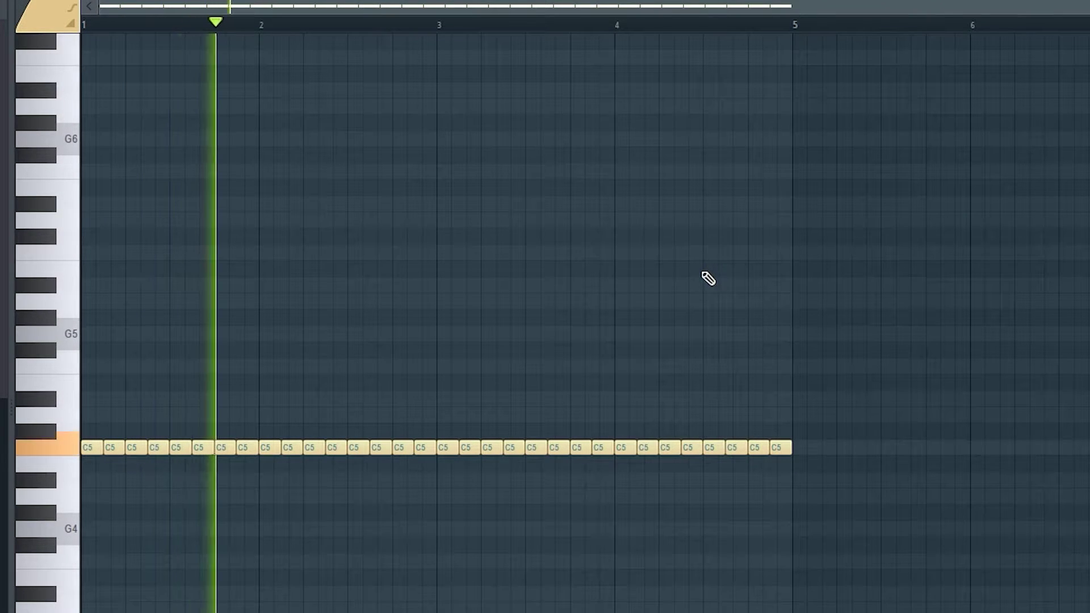
key(space)
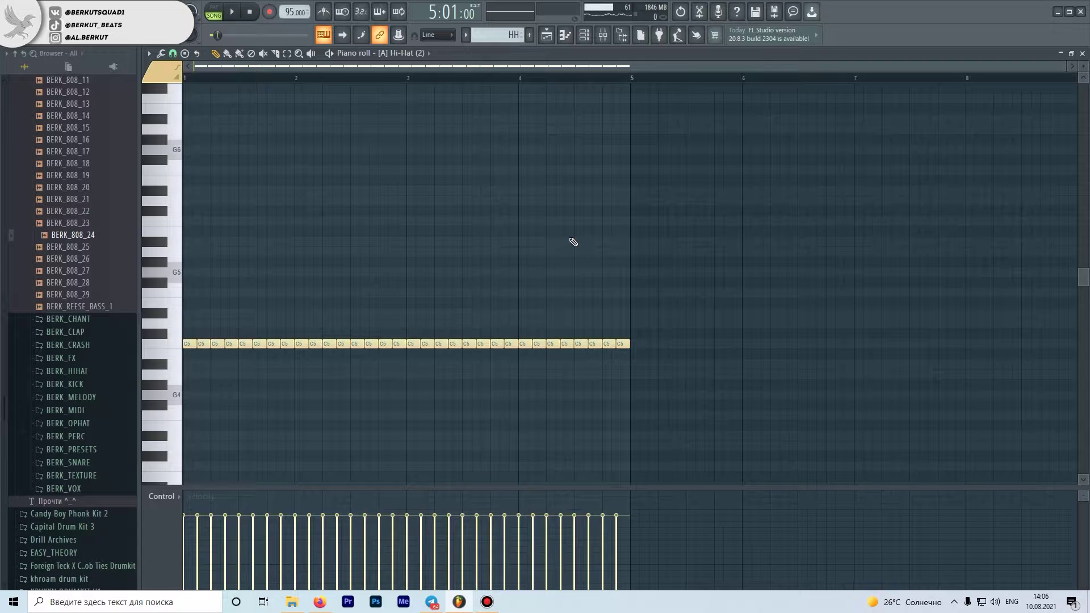
drag(718, 374, 178, 289)
ctrl+click(270, 301)
click(1083, 54)
click(344, 446)
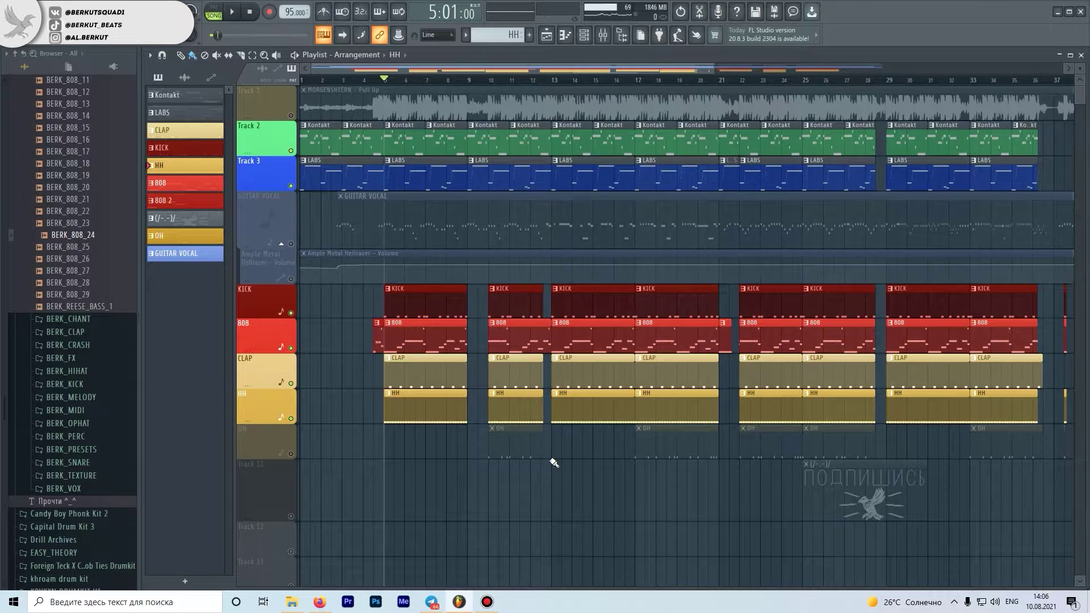
Step: Unmute the OH track, set the playback position to bar 10, and audition the open-hat pattern in the piano roll
scroll(552, 462, up, 2)
scroll(533, 457, up, 1)
click(291, 454)
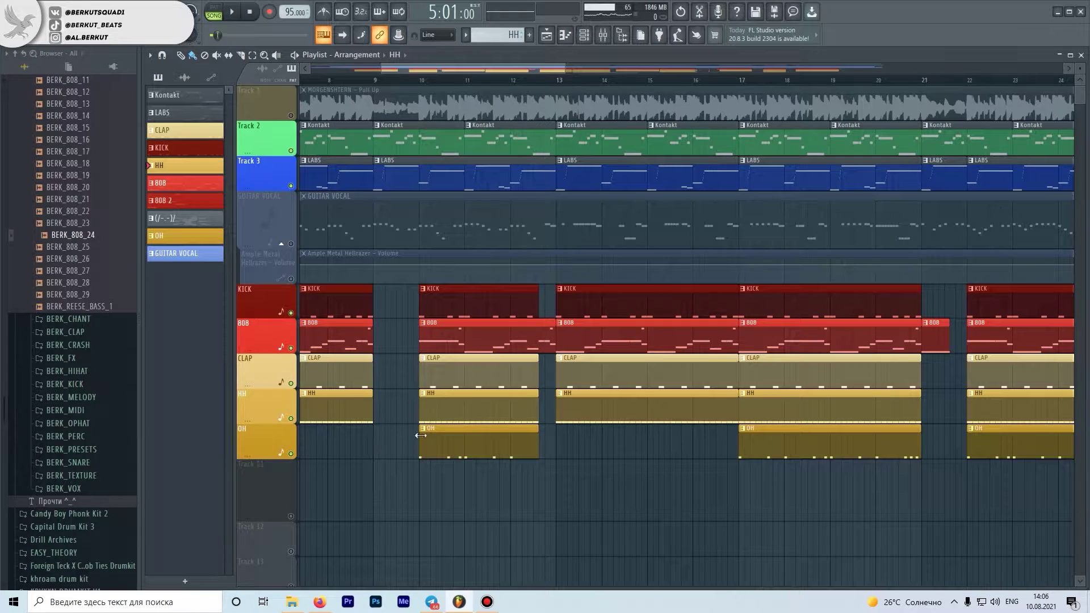
scroll(608, 441, down, 3)
scroll(482, 401, up, 3)
click(374, 80)
double_click(409, 453)
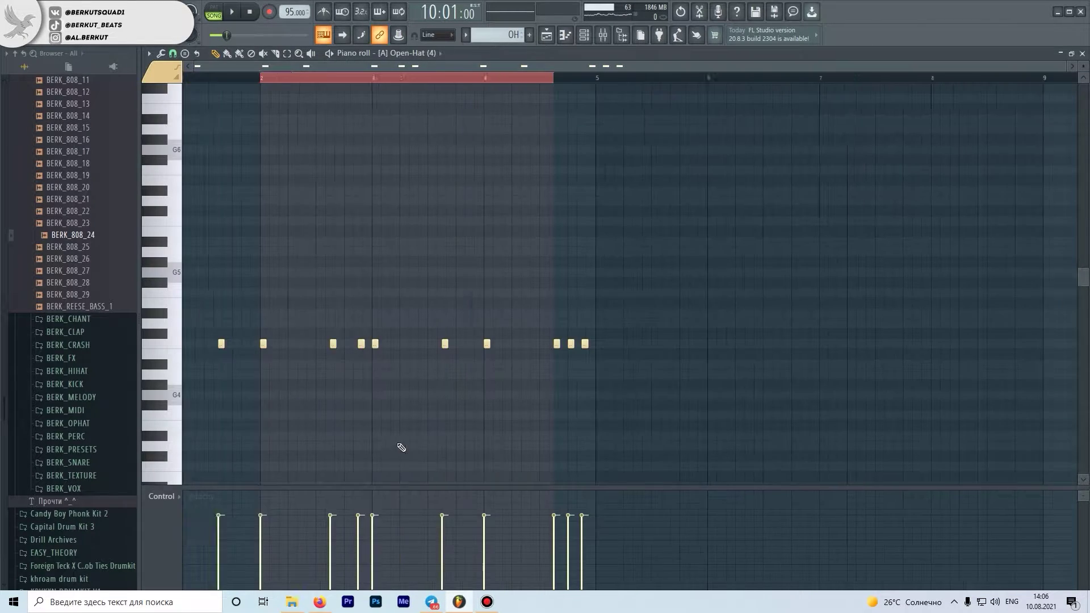
key(space)
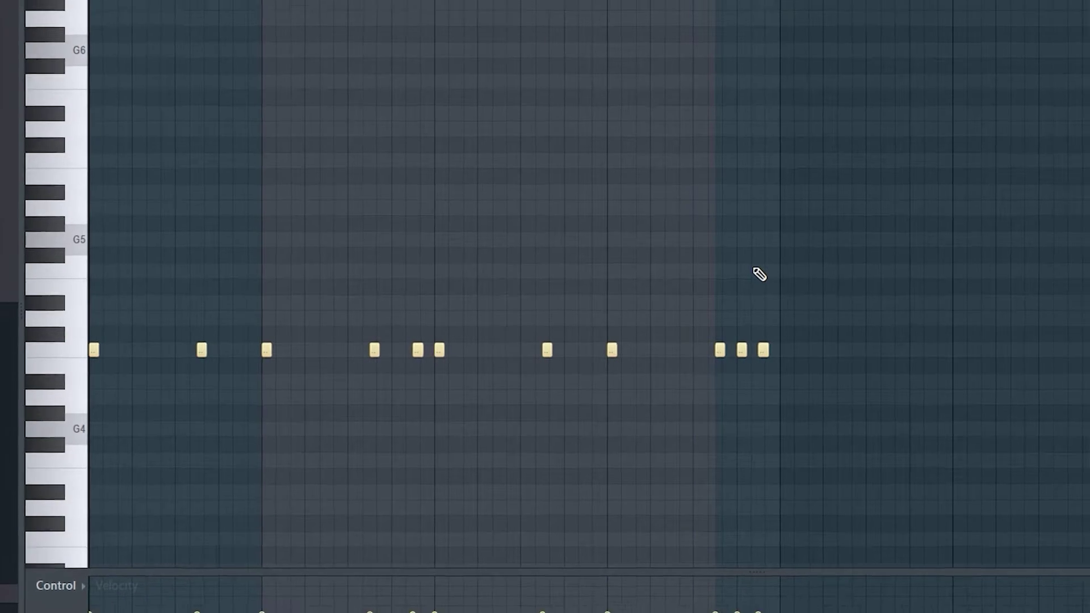
key(Escape)
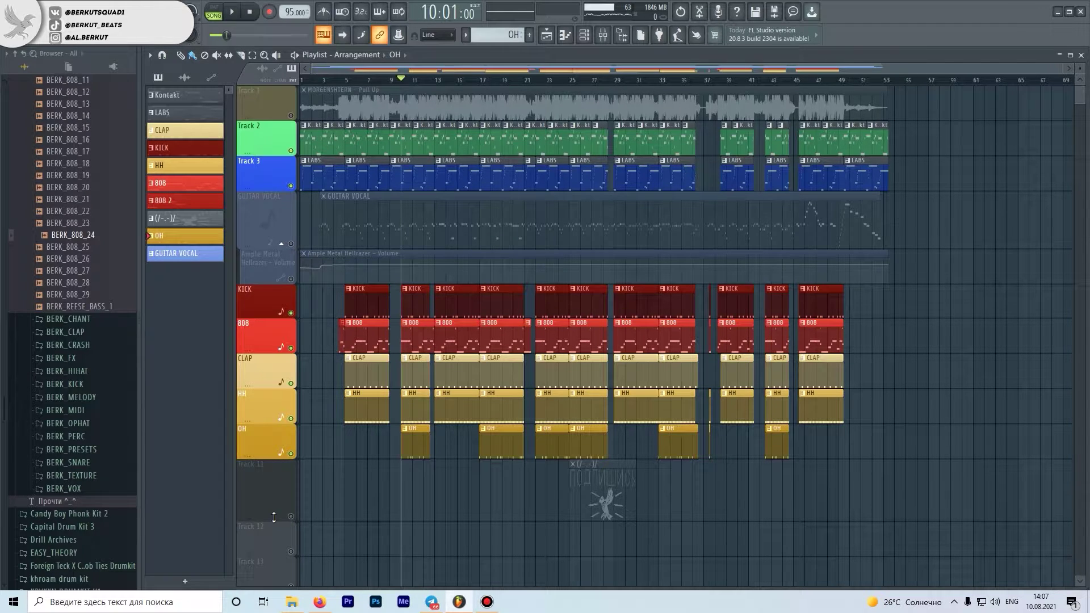
Step: Unmute Track 11 and look closely at its note-art pattern clip
click(292, 517)
scroll(669, 494, up, 5)
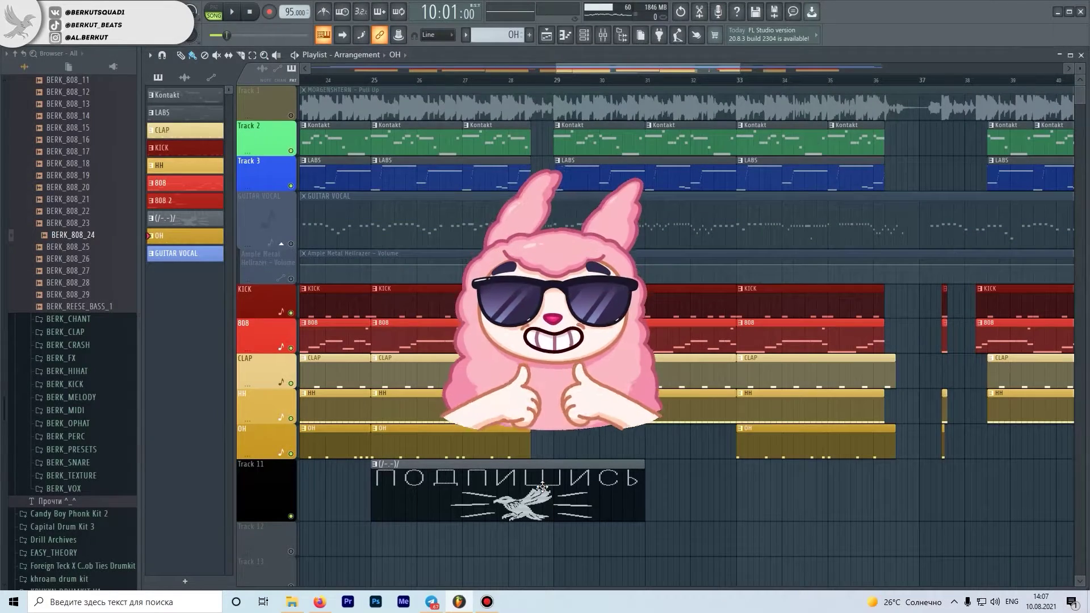
scroll(604, 496, down, 7)
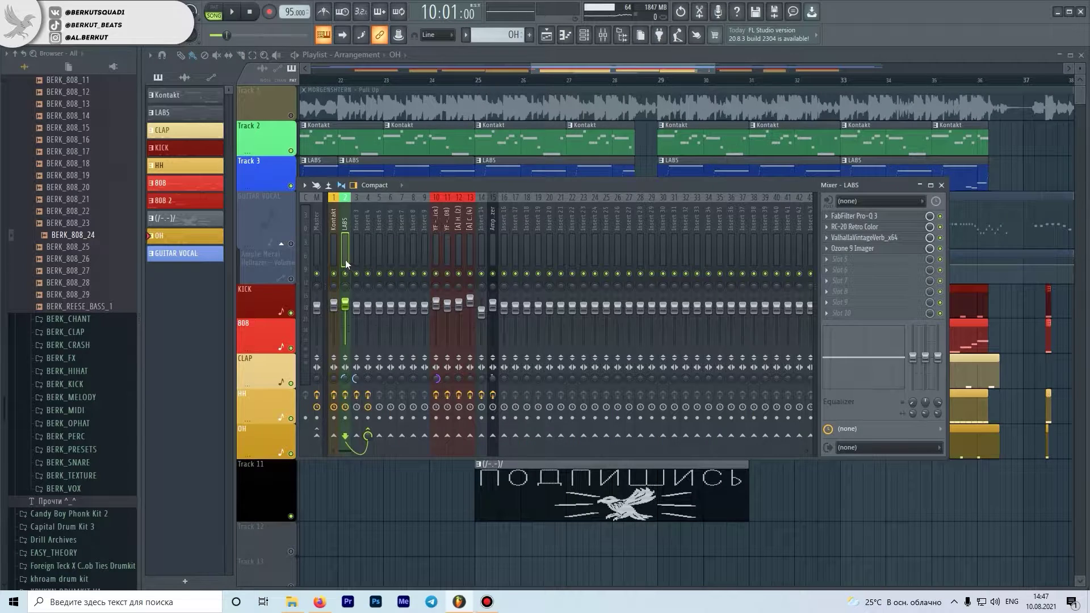
Step: Solo the Kontakt mixer track and play the arrangement from bar 10 to audition its processing
click(336, 259)
right_click(334, 274)
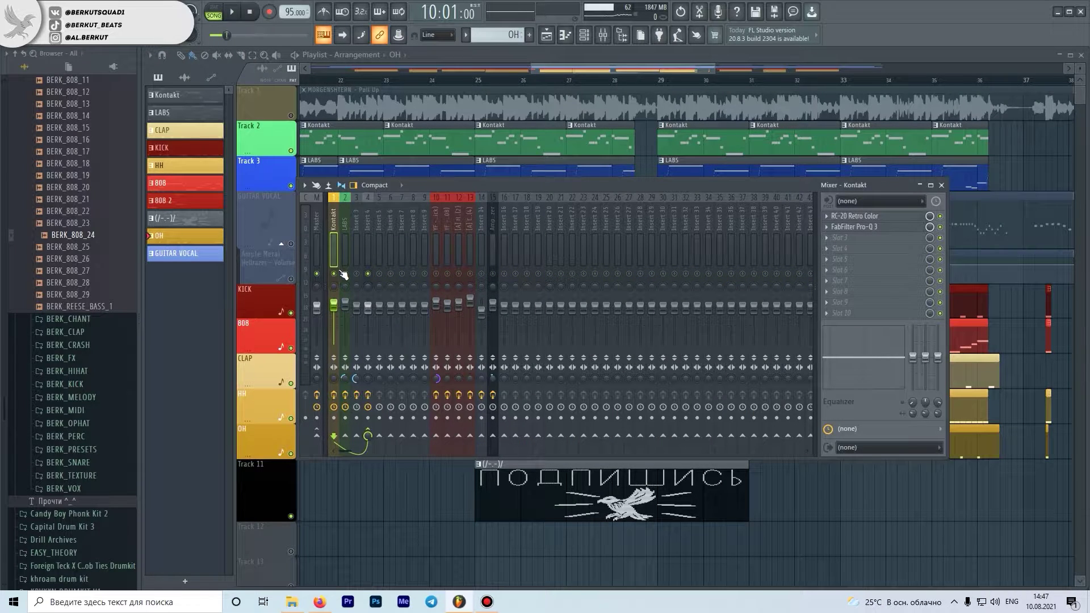
key(space)
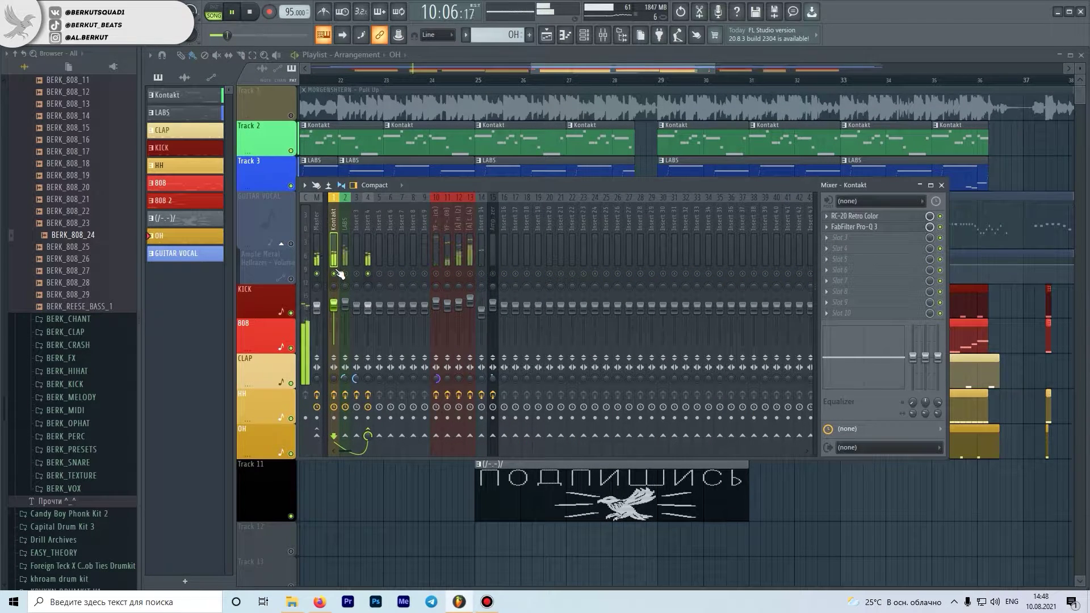
key(space)
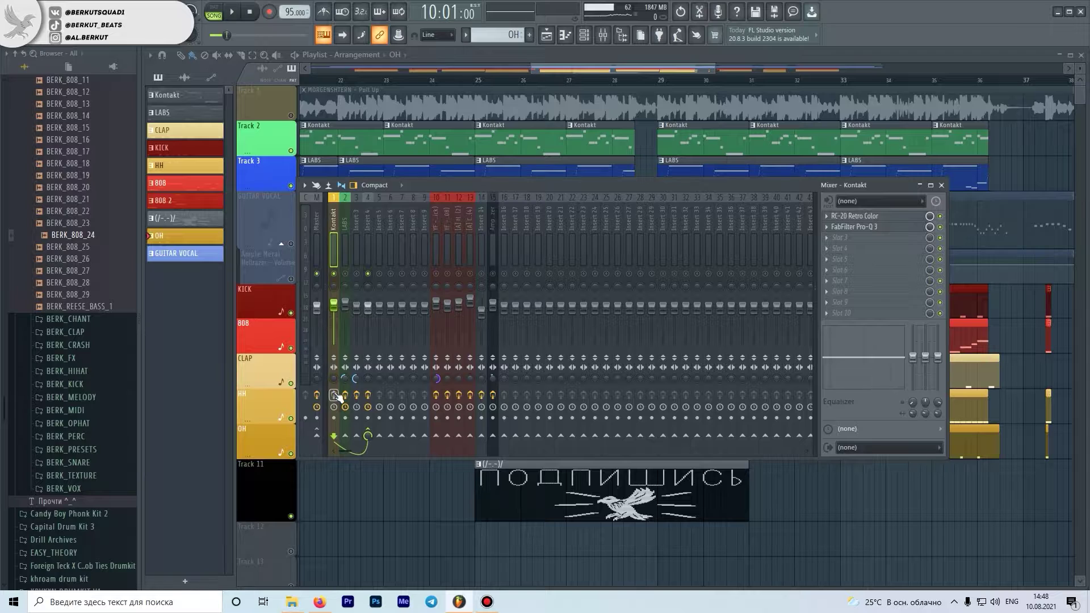
key(space)
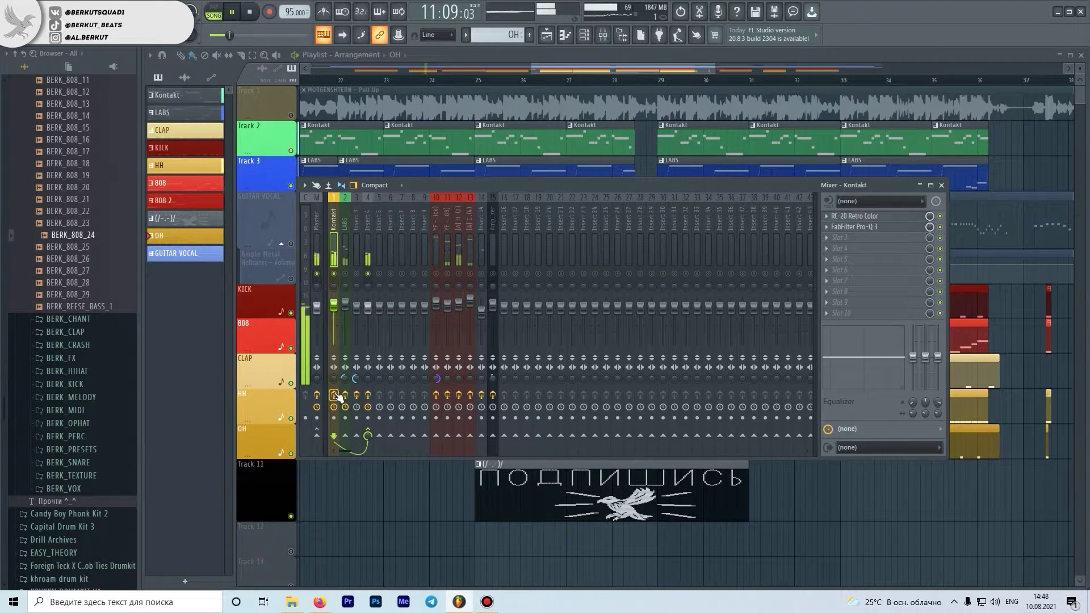
key(space)
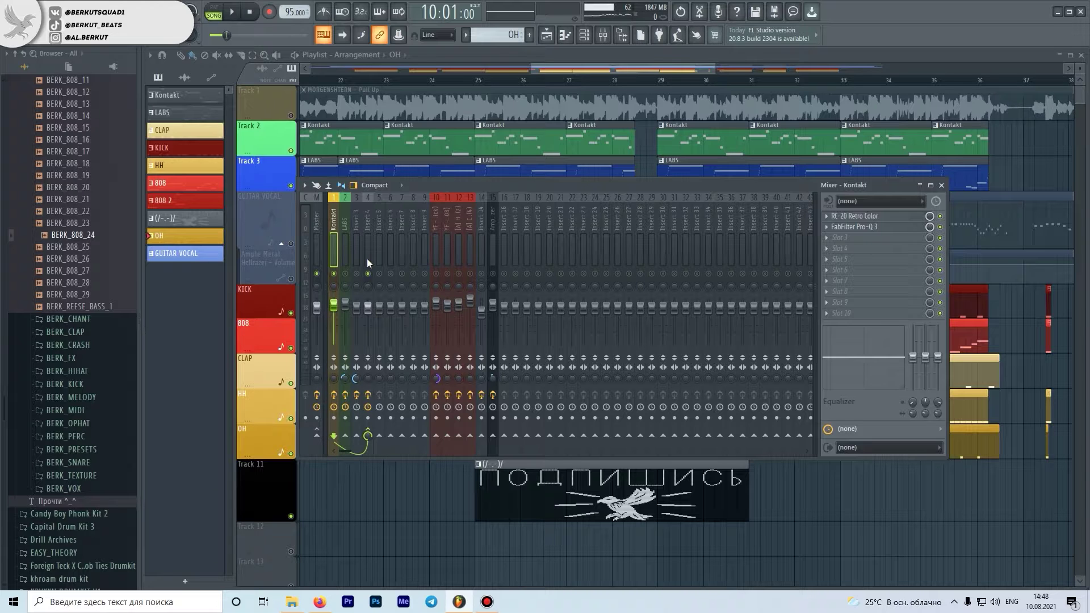
Step: Open the Kontakt track's RC-20 Retro Color effect and audition the LABS mixer track from bar 10
click(855, 216)
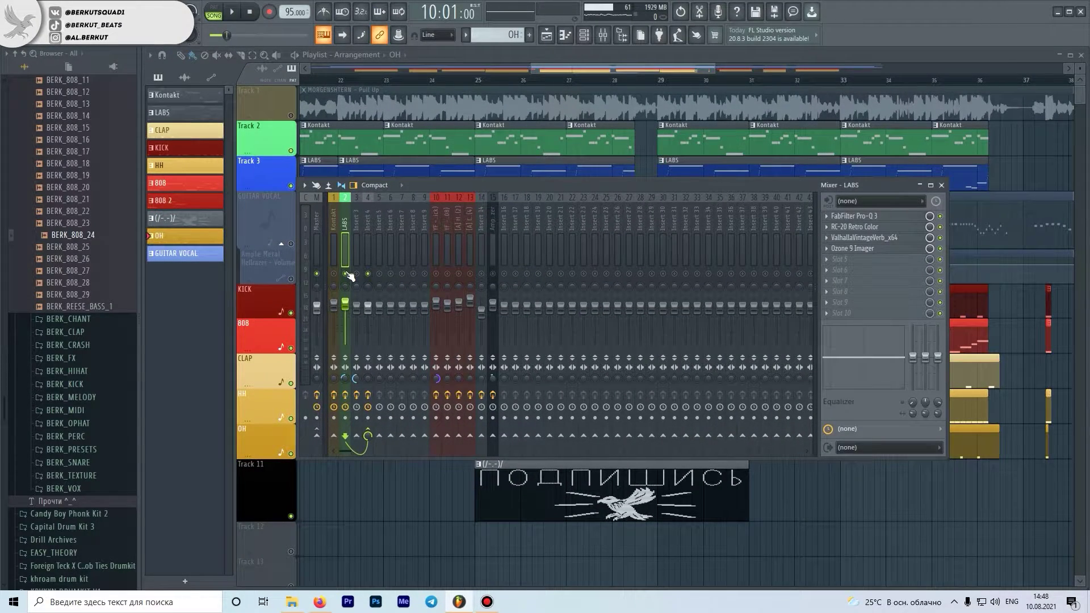
key(space)
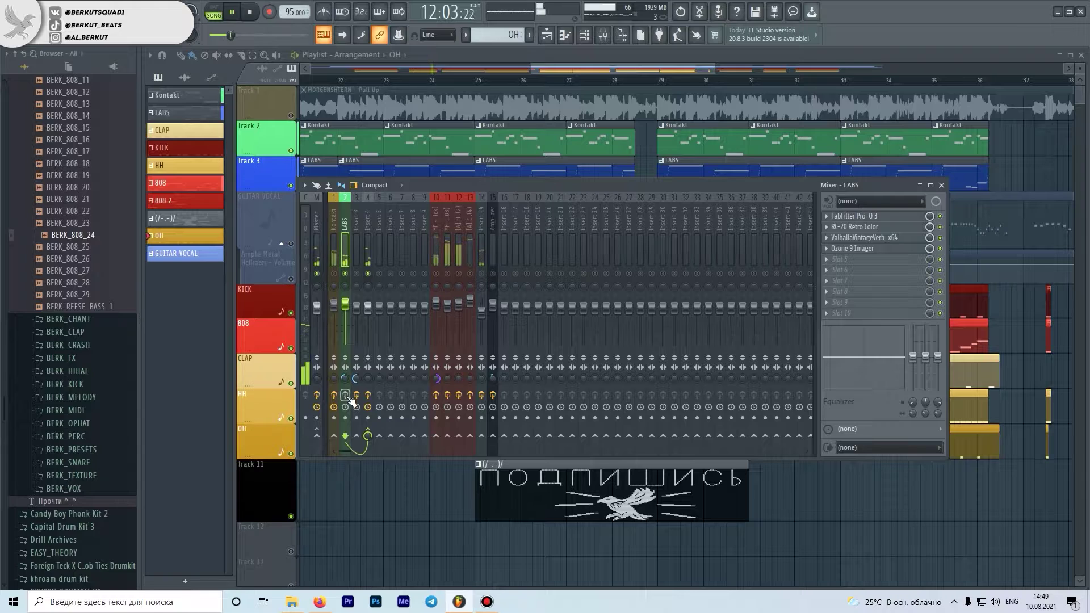
key(space)
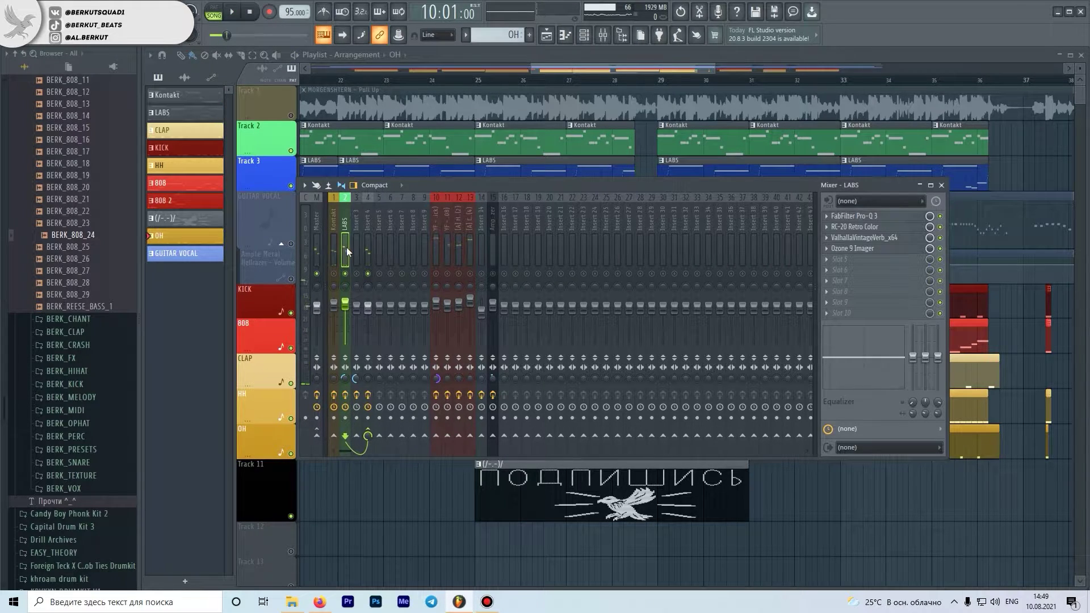
Step: Examine the low-cut band in the FabFilter Pro-Q 3 on the LABS track and close the equalizer
click(888, 218)
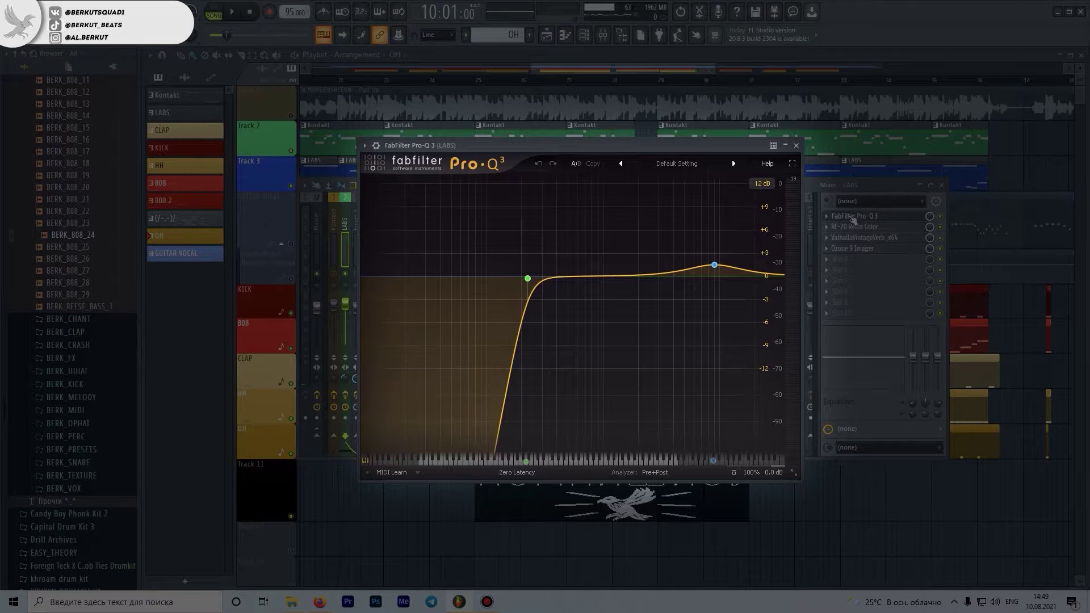
click(555, 277)
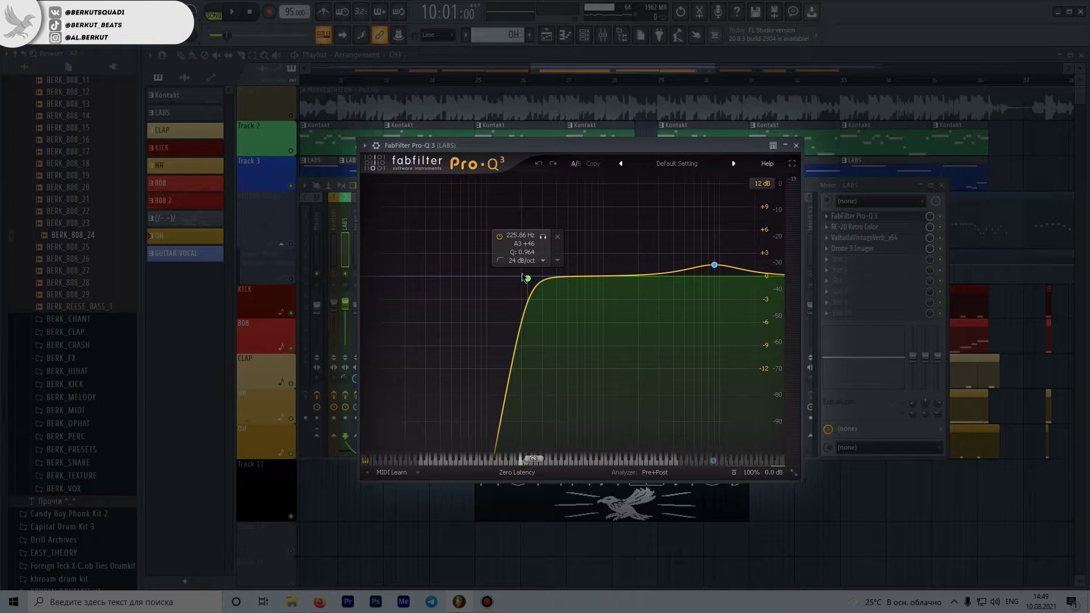
click(796, 146)
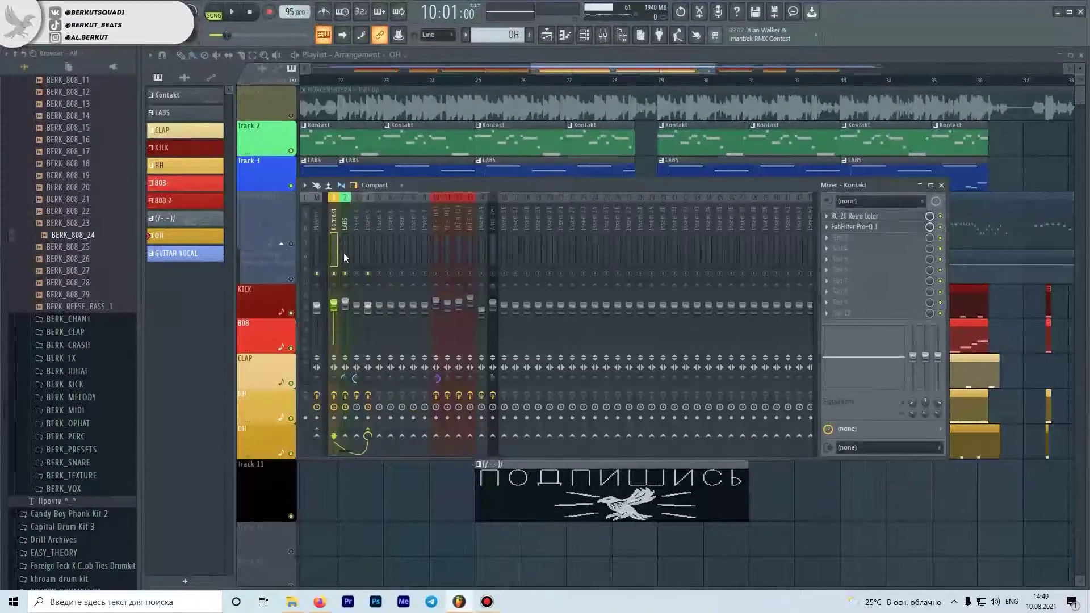
Step: Check the Kontakt and LABS tracks, and inspect the Pro-Q 3 curve on Insert 4, which they are routed to
click(334, 254)
click(347, 255)
ctrl+shift+click(335, 256)
click(368, 256)
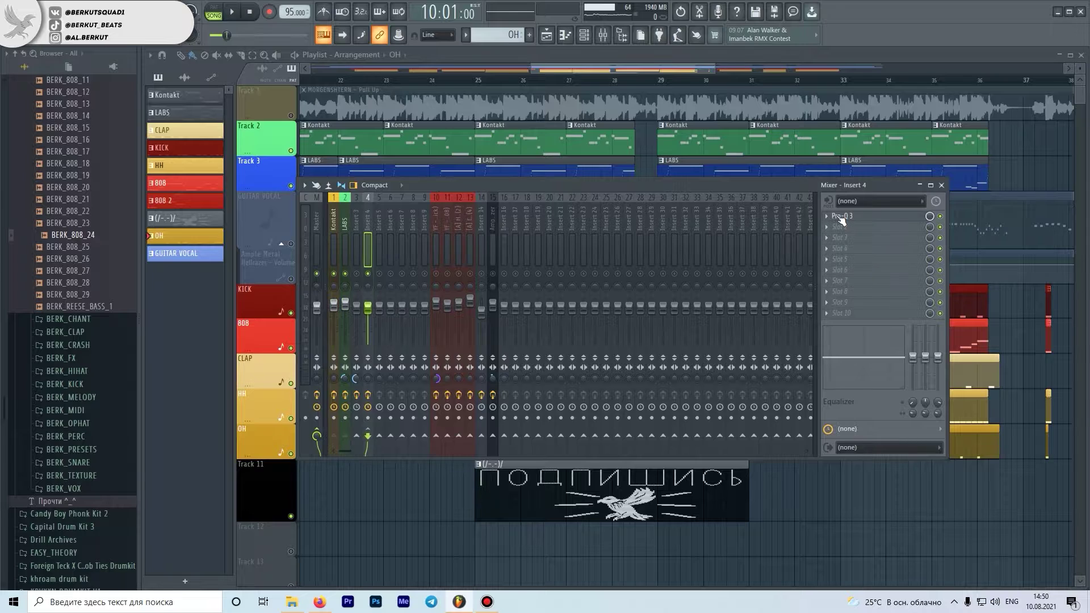
click(842, 217)
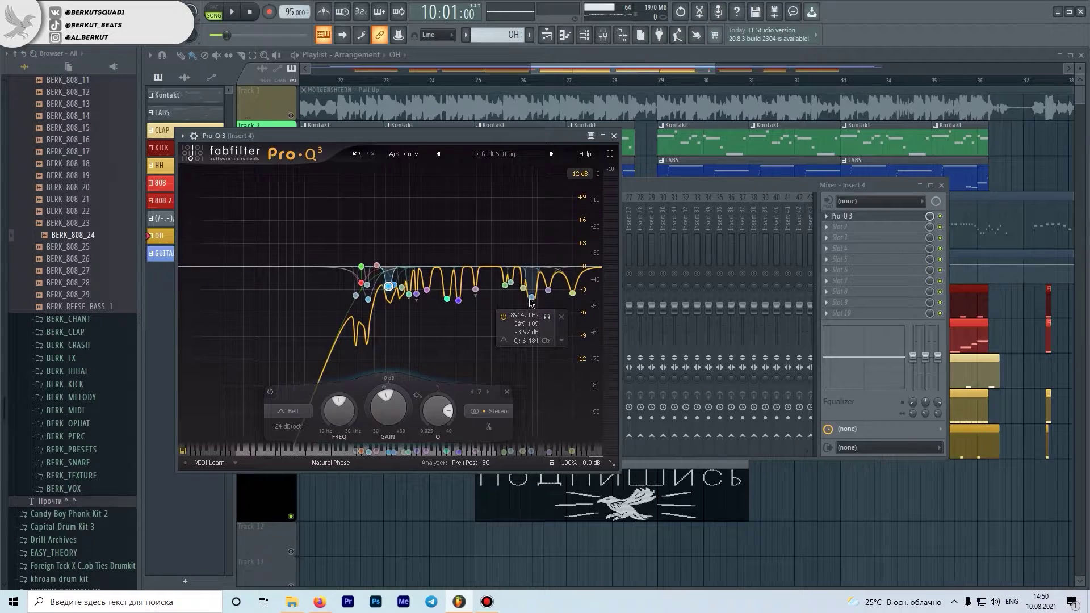
click(639, 182)
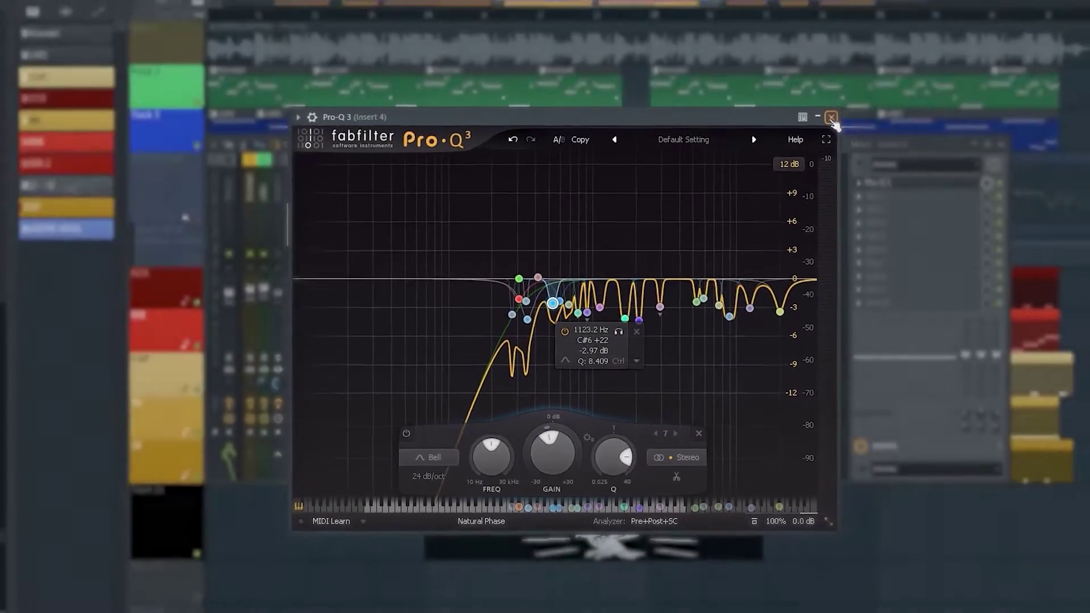
click(872, 48)
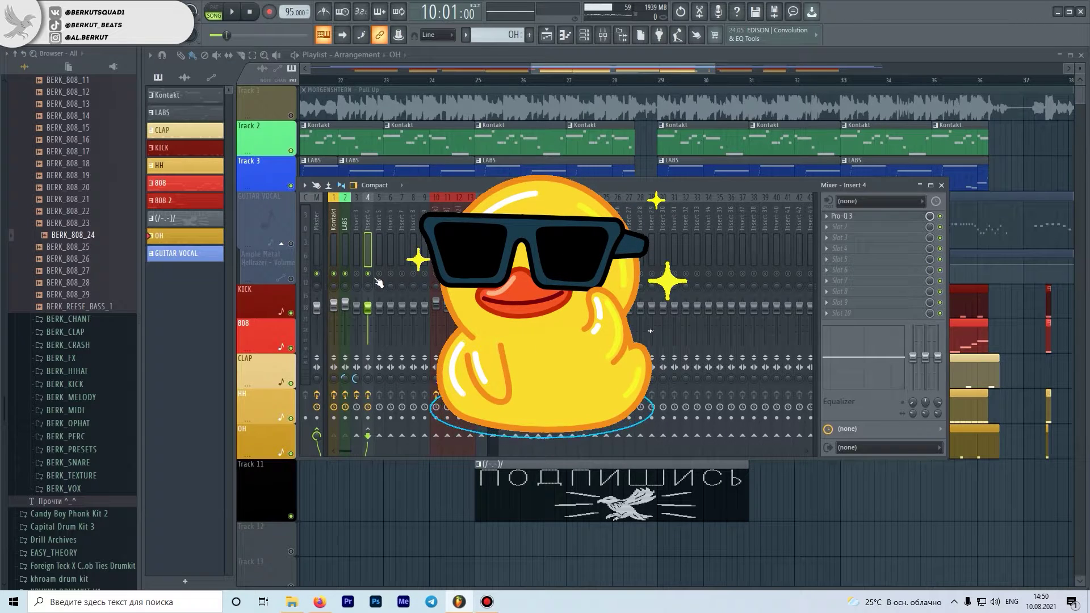
Step: Review the Pro-Q 3 equalizers on Insert 3 and on the kick's mixer track
click(358, 232)
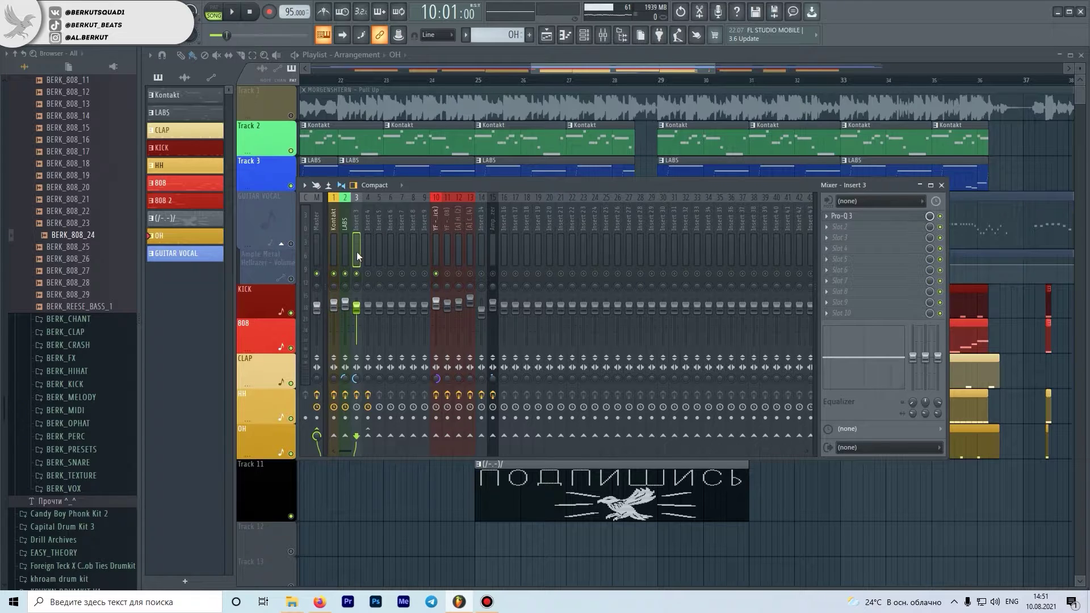
click(907, 217)
click(435, 243)
click(842, 218)
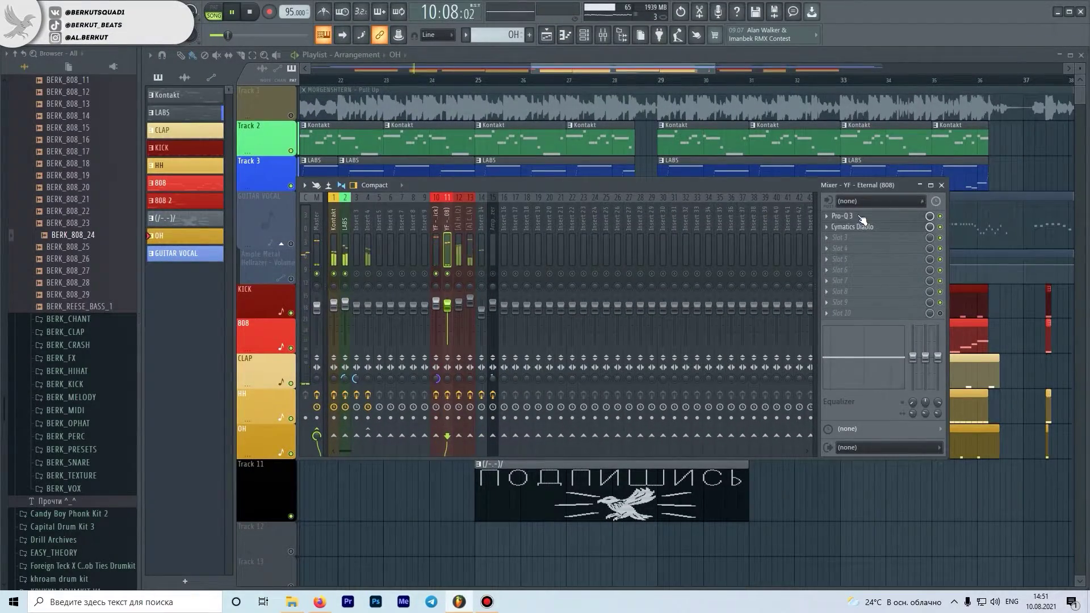
Step: Inspect the Pro-Q 3 bands on the YF - Eternal (808) mixer track and close the equalizer
click(859, 218)
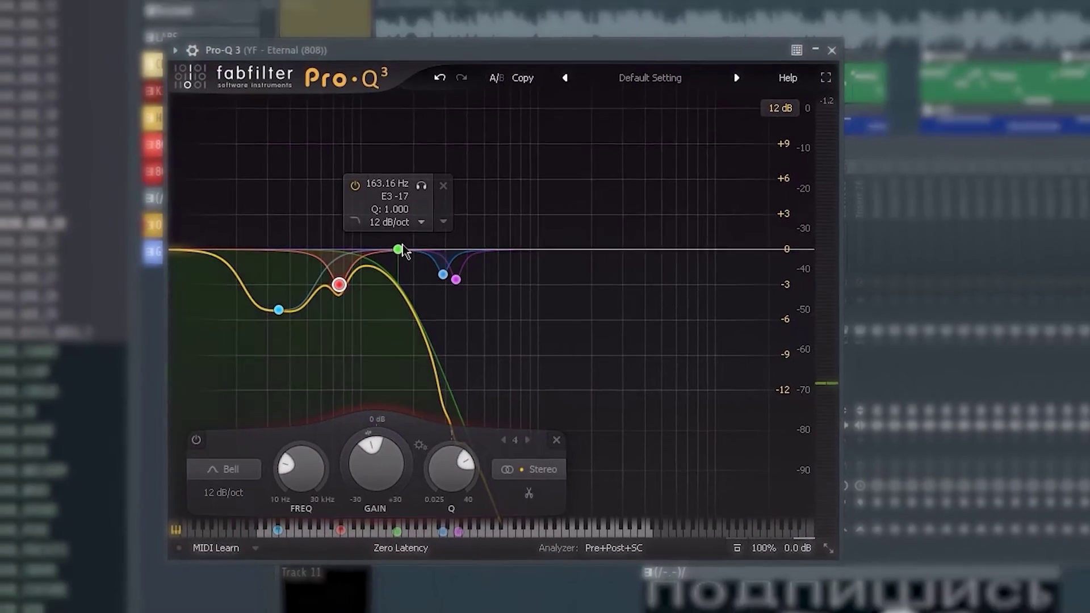
key(Escape)
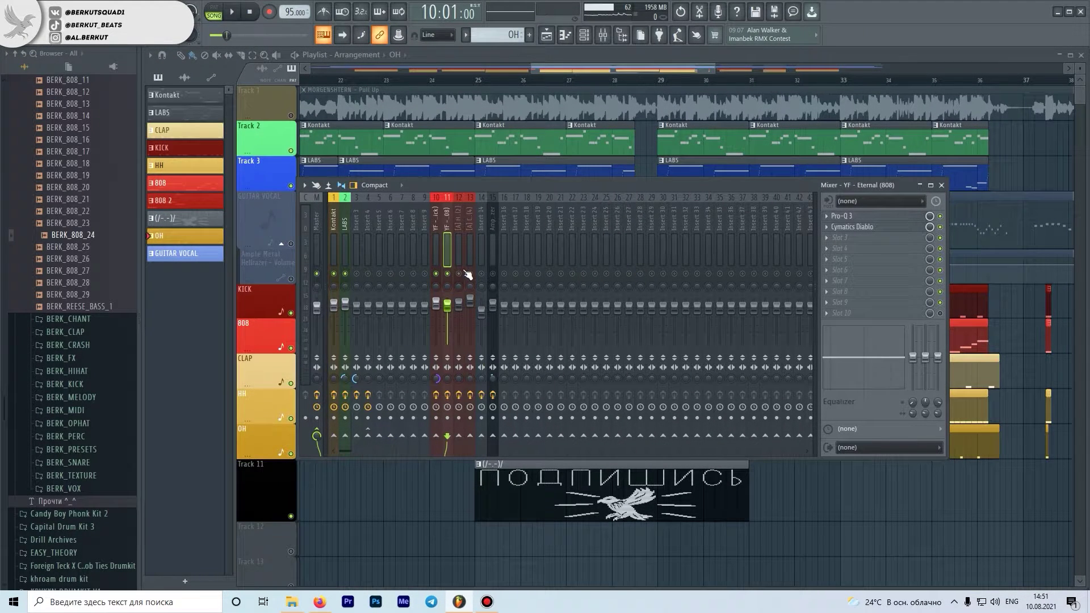
Step: Open the FabFilter Pro-Q 3 on the [A] Hi-Hat (2) track and play from bar 10 to watch its low cut
click(455, 258)
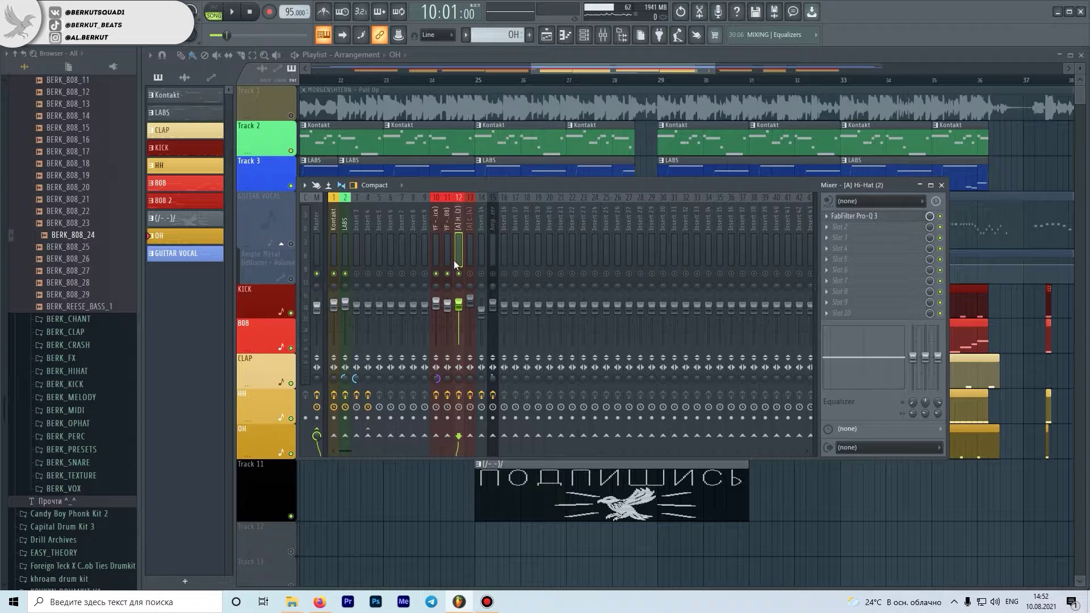
click(854, 216)
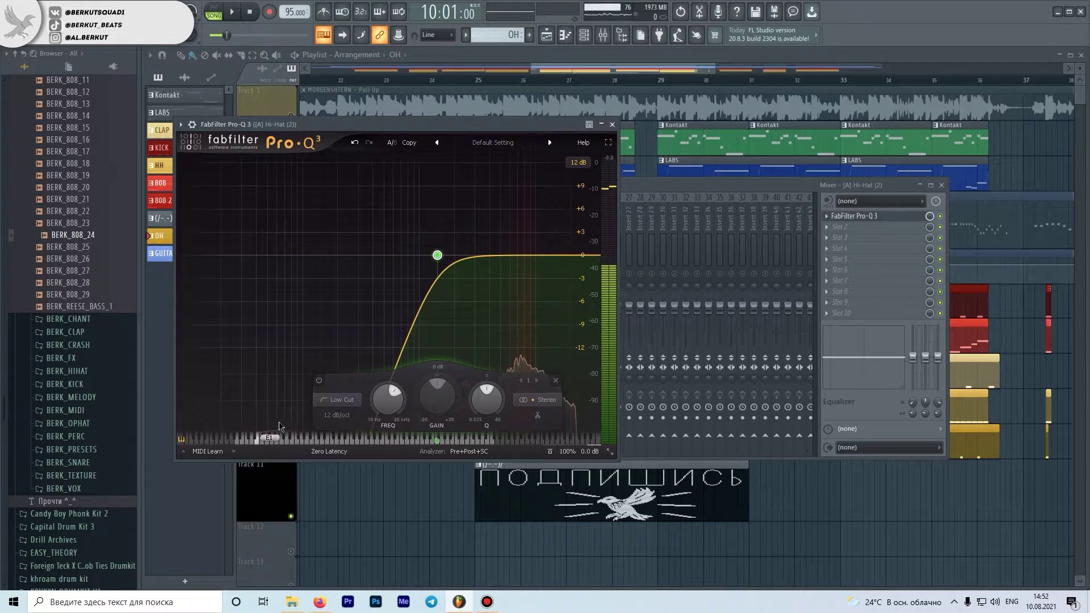
key(space)
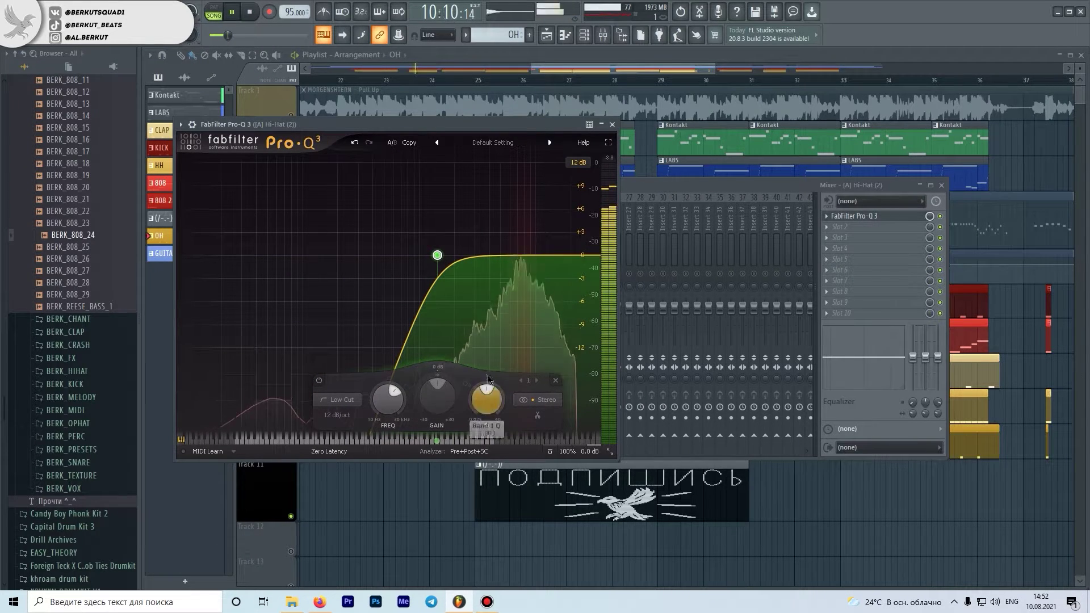
key(space)
click(613, 125)
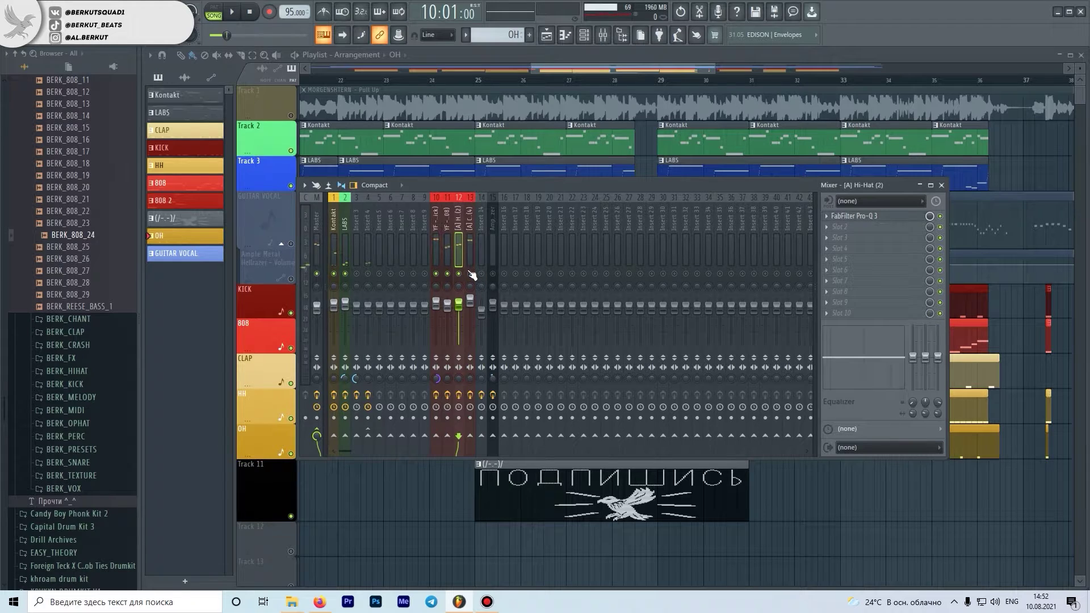
Step: Select the [A] Clap (4) mixer track and audition it from bar 10
click(469, 251)
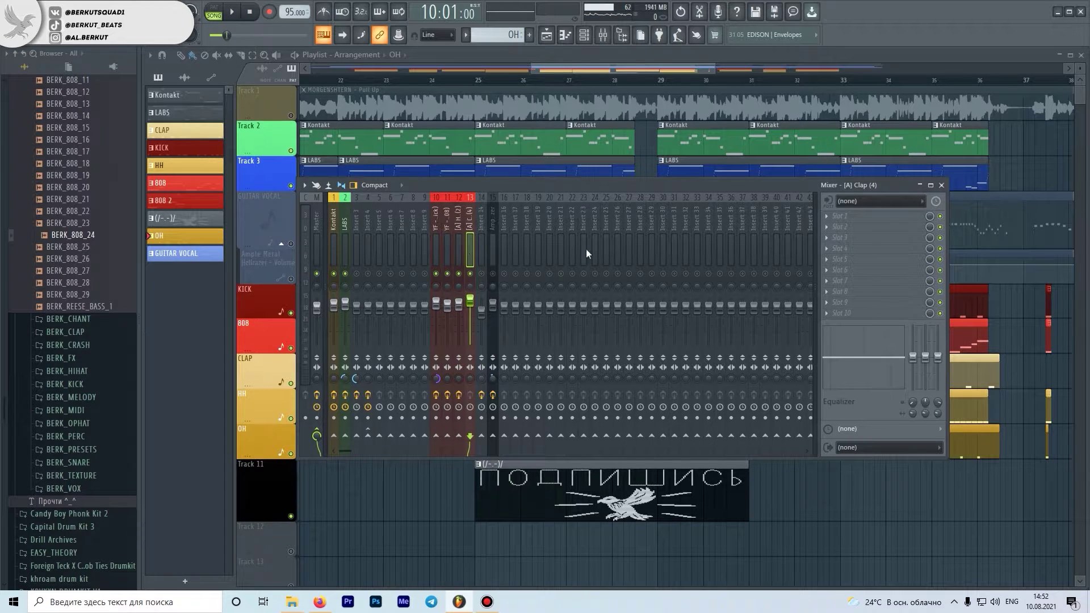
key(space)
key(space)
Step: Select Insert 14 and review the settings of its ValhallaVintageVerb reverb
click(481, 276)
key(space)
click(871, 219)
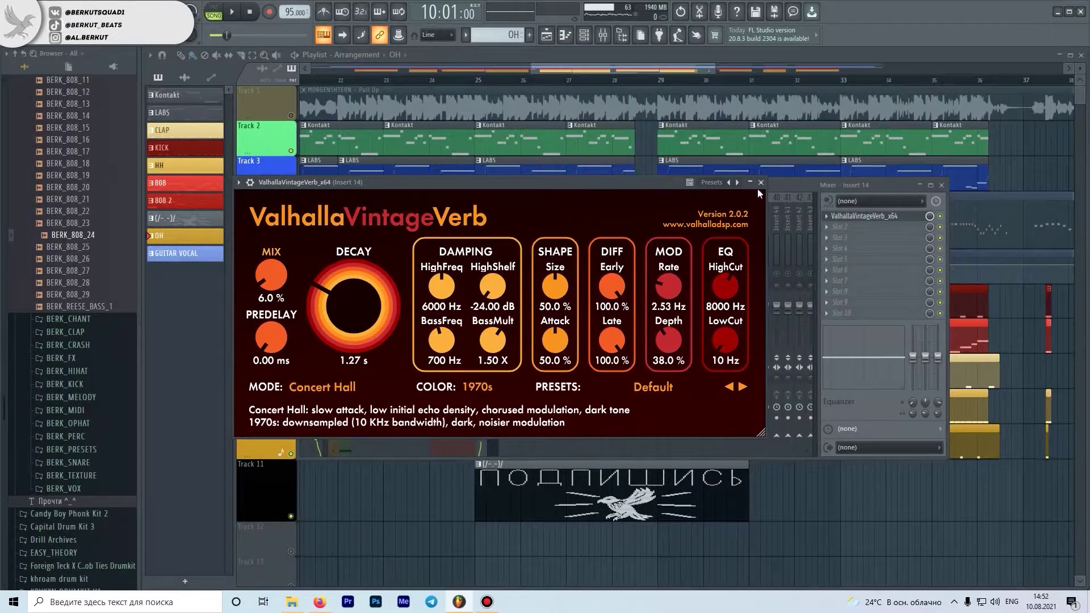
click(761, 183)
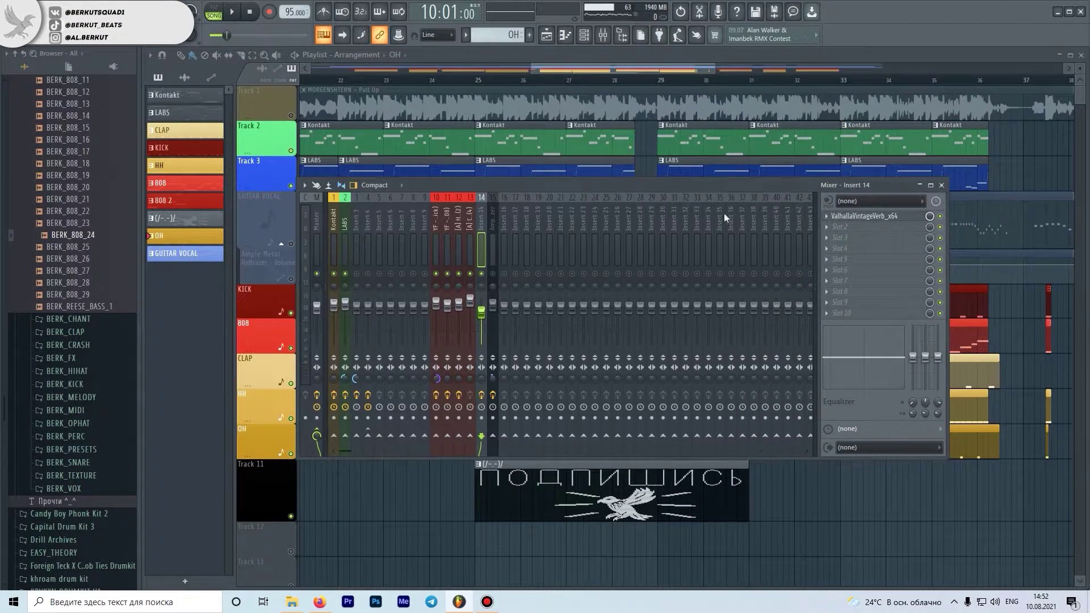
Step: Play the arrangement from bar 10 with Insert 14 active, and enable the Ample Metal Hellrazer mixer track
key(space)
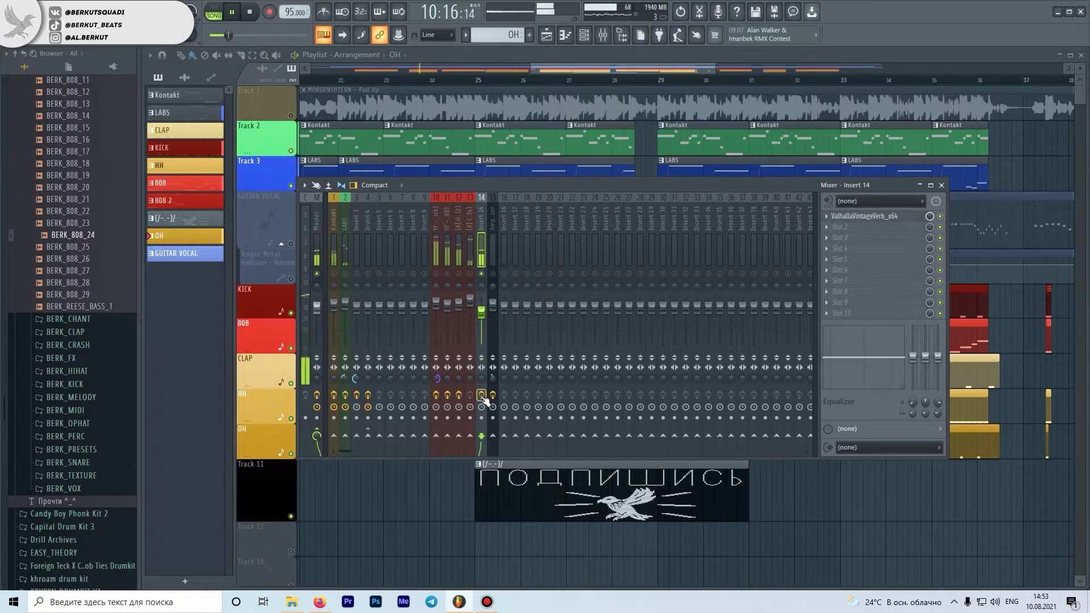
click(494, 273)
key(space)
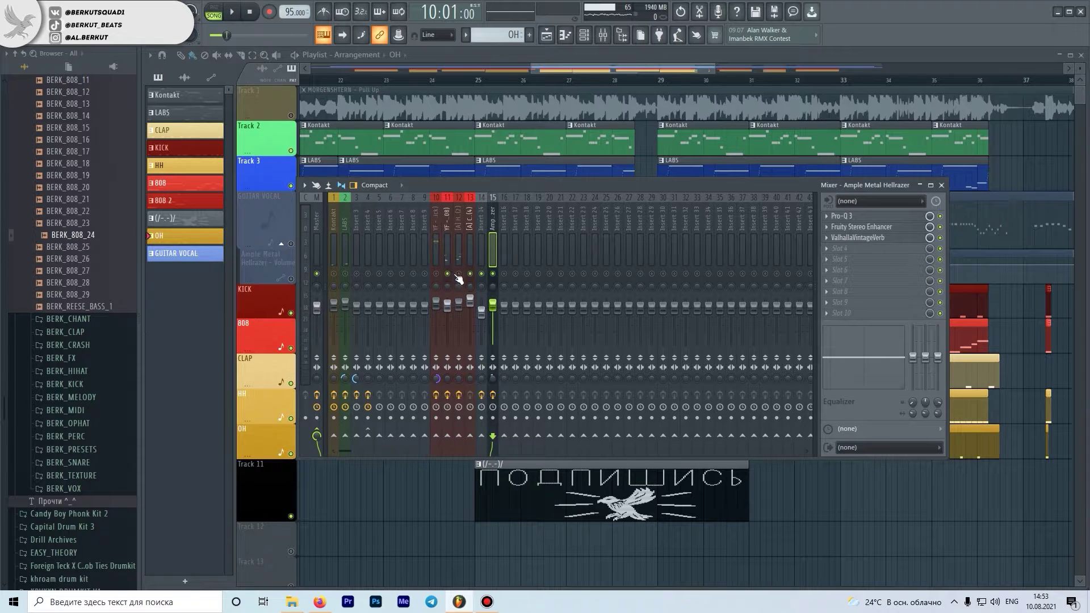
Step: Play the beat with the guitar vocal part and examine the Pro-Q 3 bands on the Ample Metal Hellrazer track
key(space)
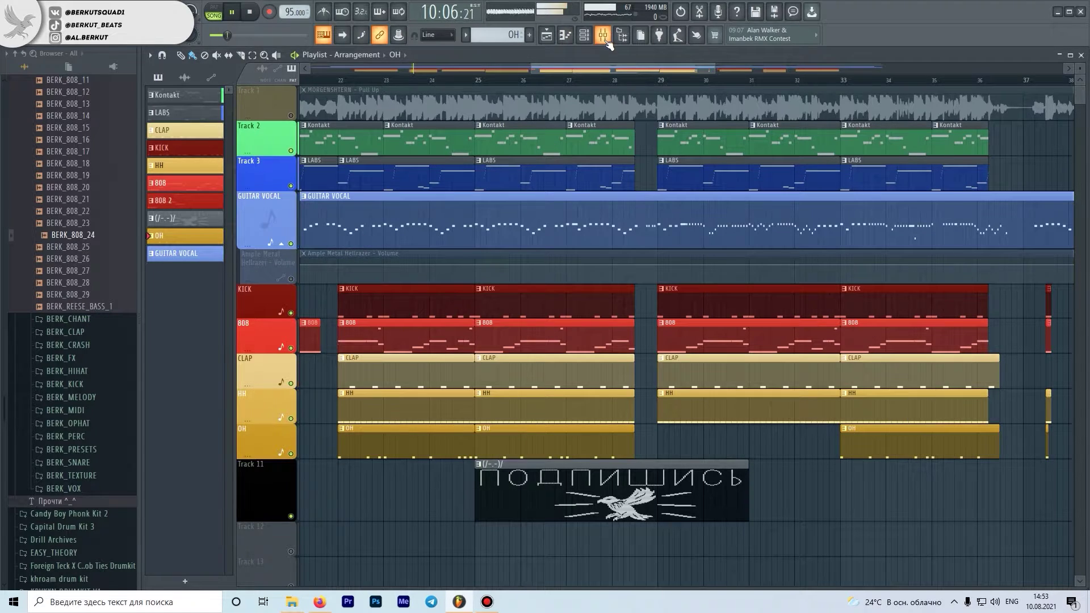
click(603, 36)
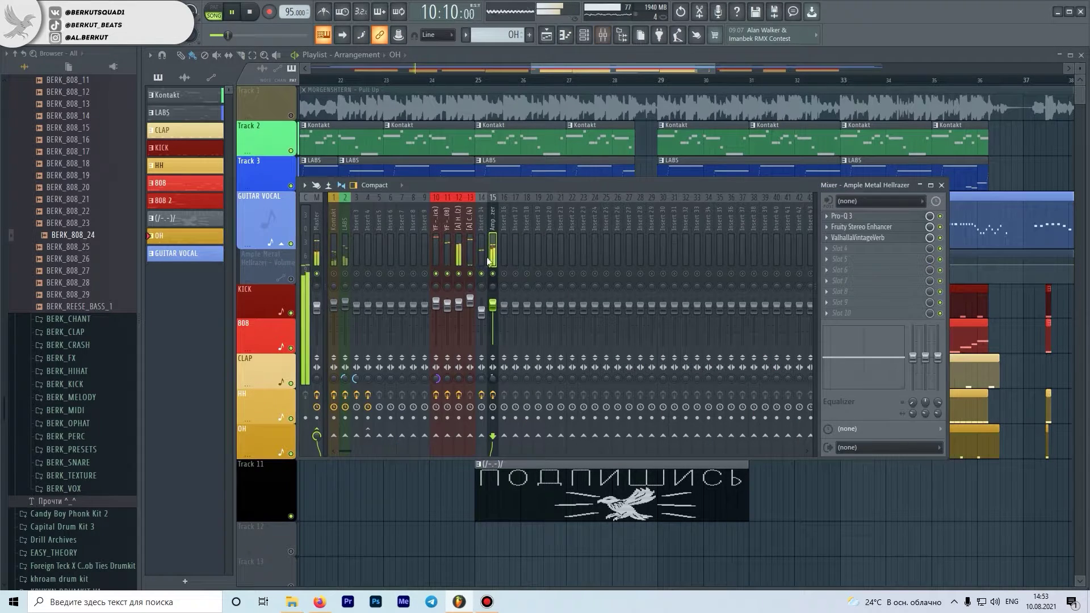
click(842, 216)
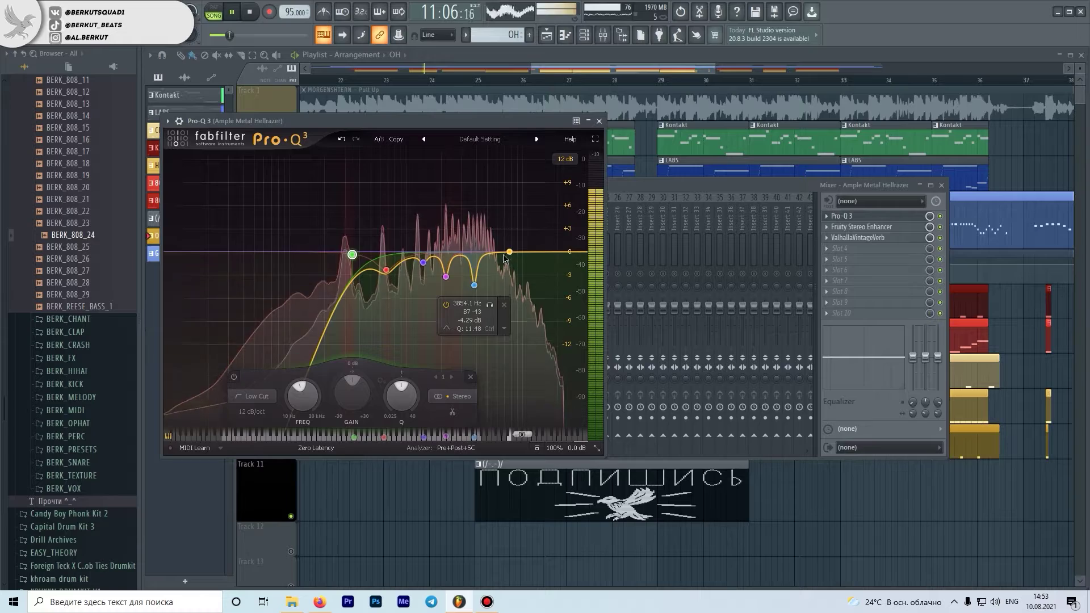
key(space)
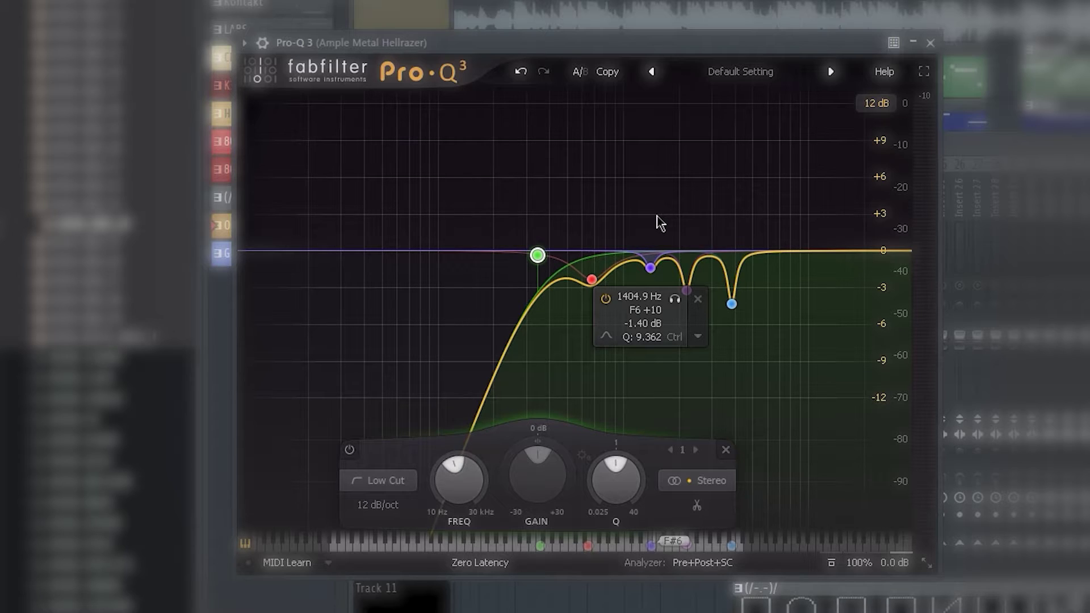
mouse_move(539, 275)
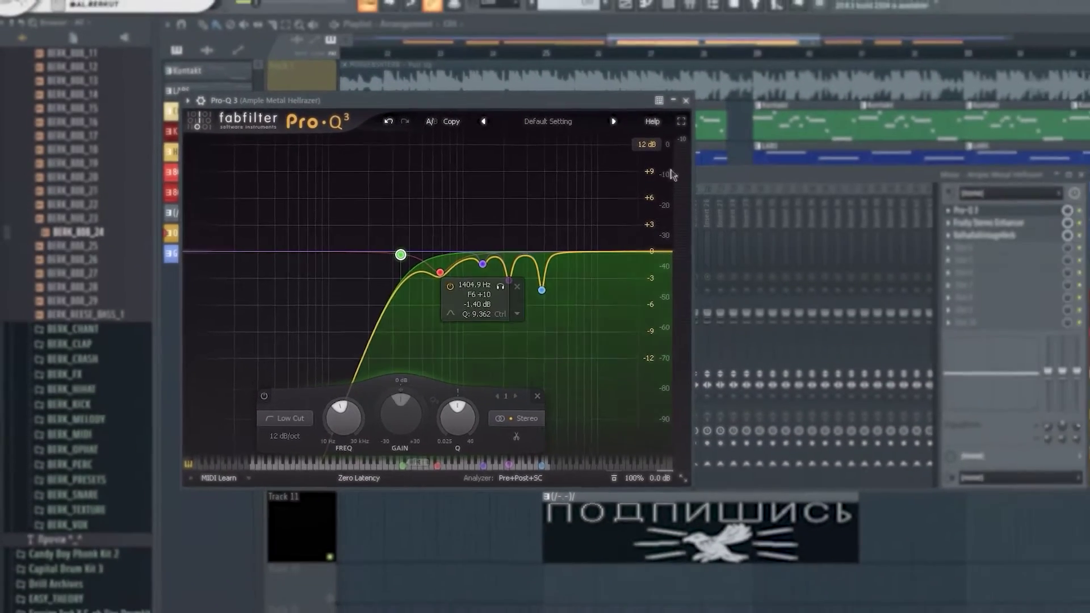
click(713, 176)
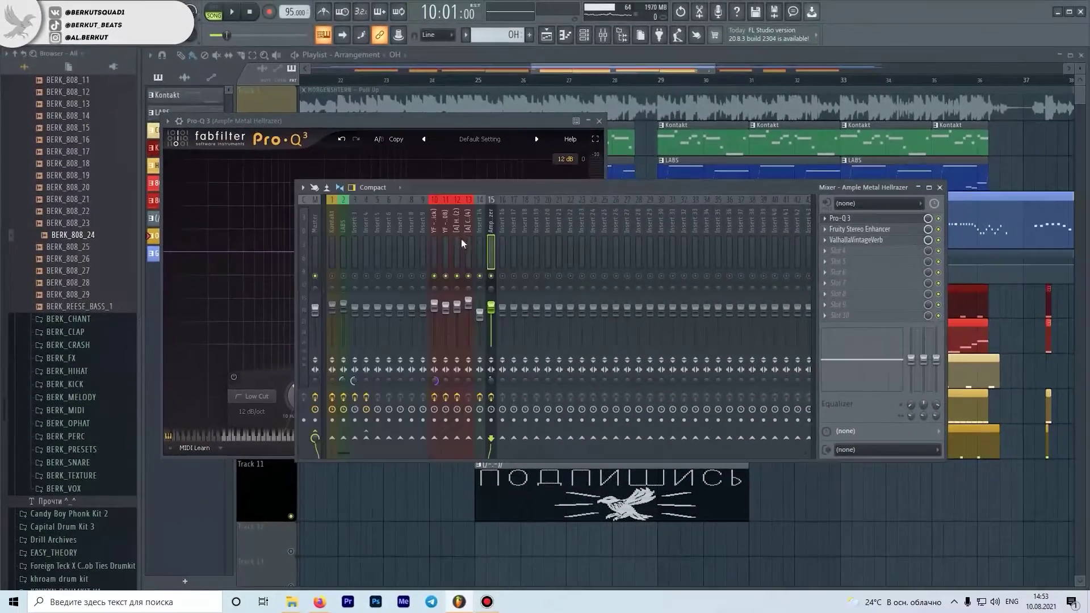
Step: Leave only the kick, 808 and Ample Metal Hellrazer mixer tracks audible and play them from bar 10
right_click(445, 278)
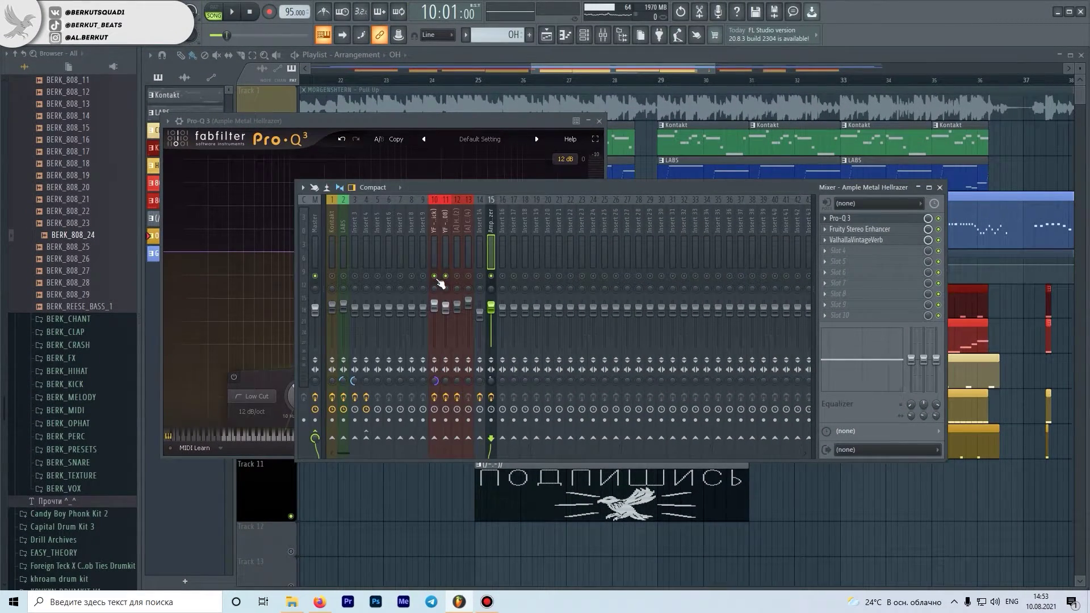
key(space)
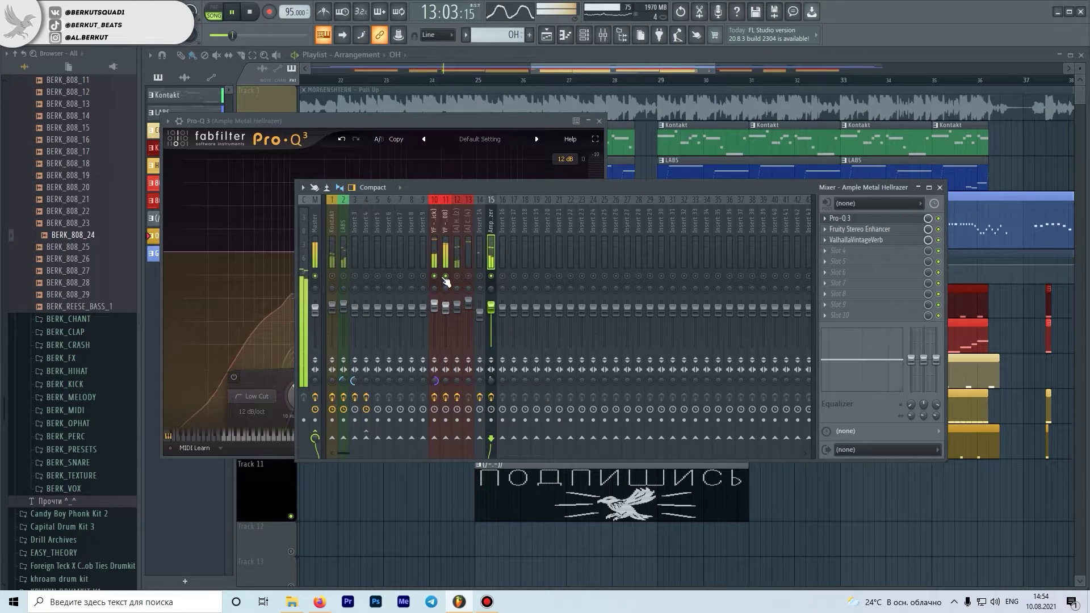
key(space)
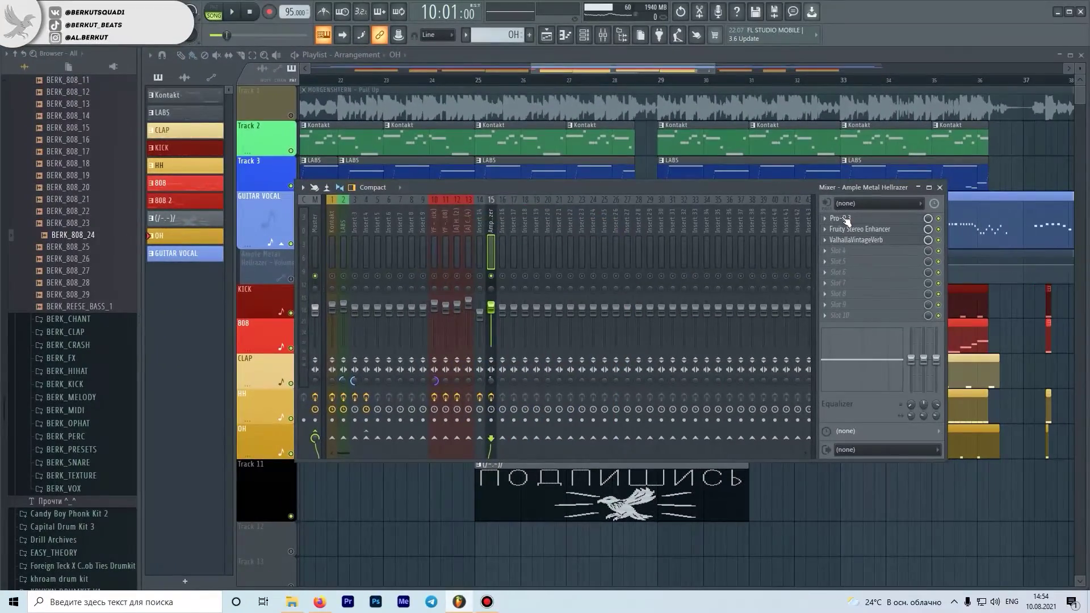
Step: Look through the Ample Metal Hellrazer effect chain: Pro-Q 3, Fruity Stereo Enhancer and ValhallaVintageVerb
click(847, 219)
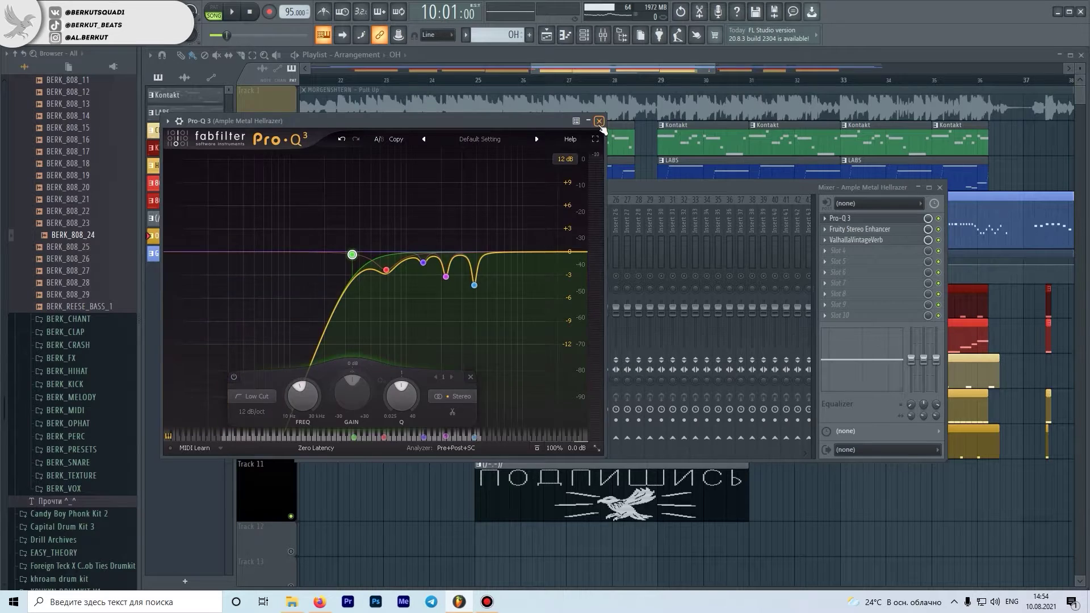
click(897, 218)
click(864, 229)
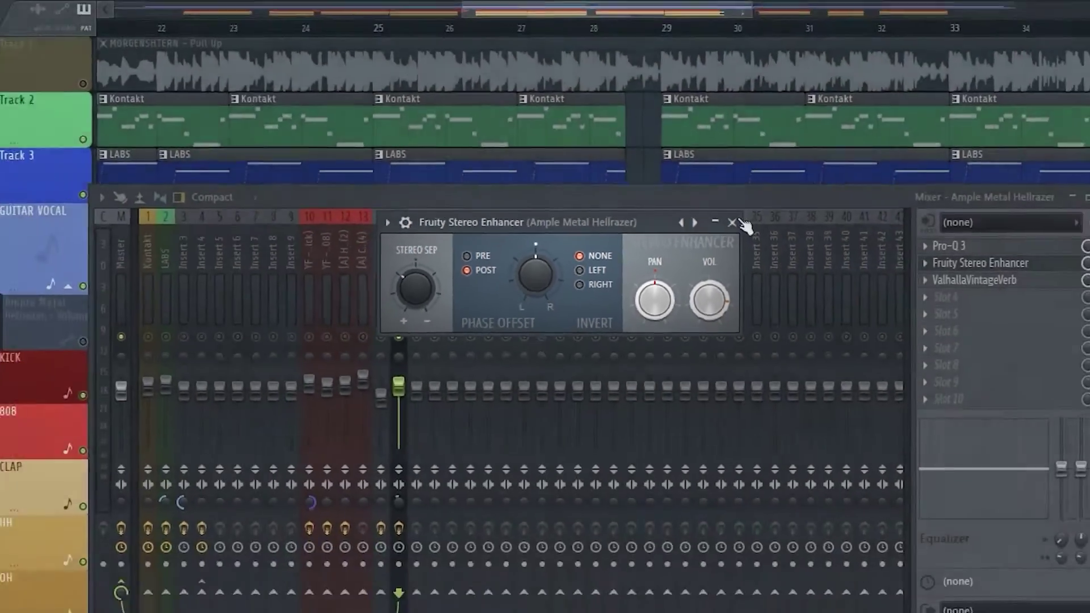
click(787, 257)
click(845, 241)
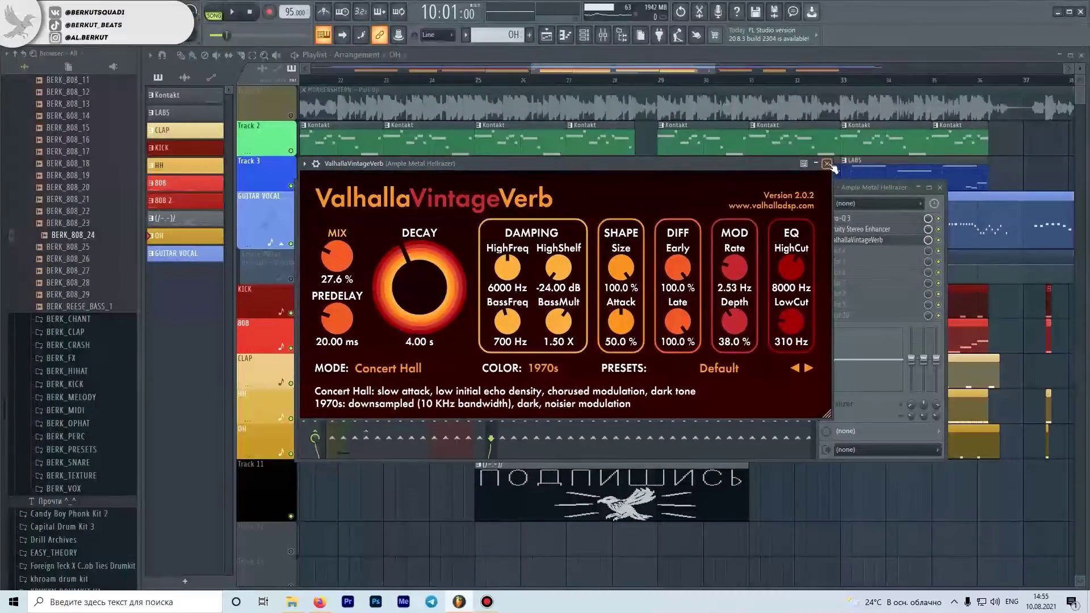
Step: Close the ValhallaVintageVerb window, make all mixer tracks audible again, and play the full beat twice from bar 10
click(977, 110)
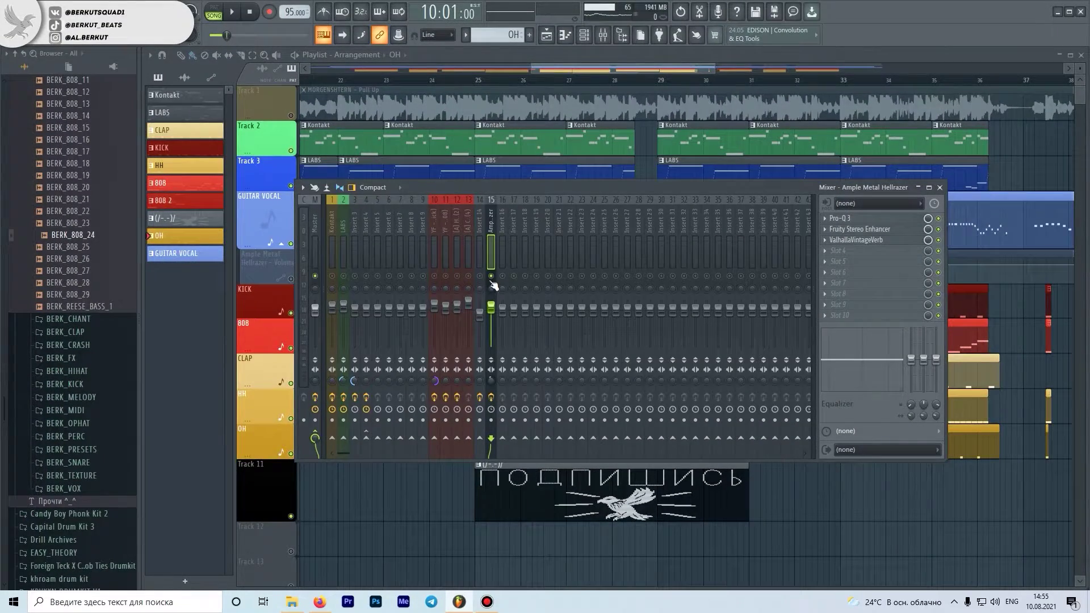
right_click(492, 277)
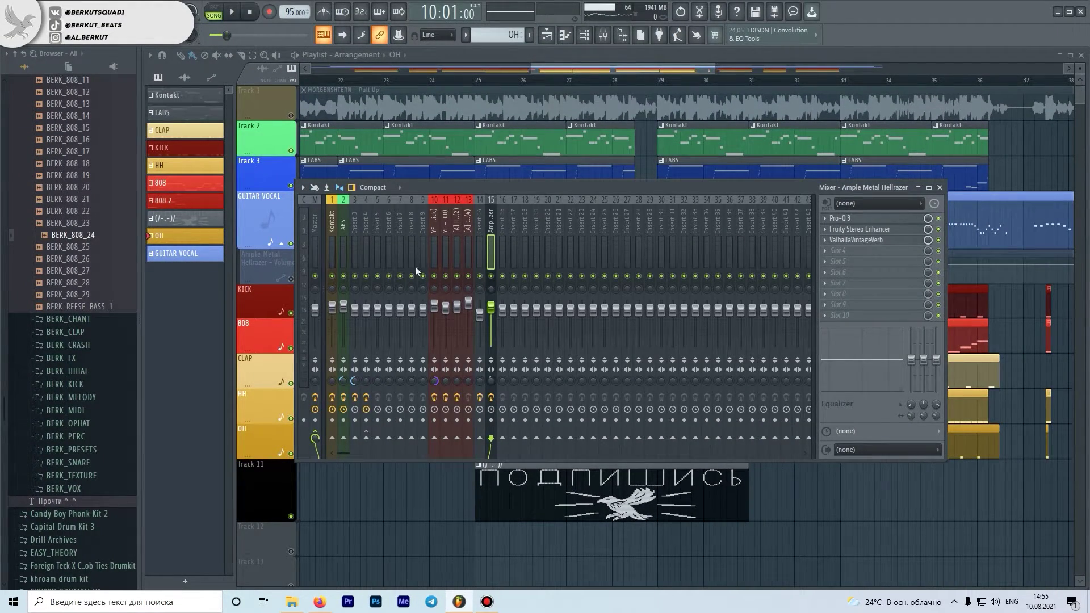
key(space)
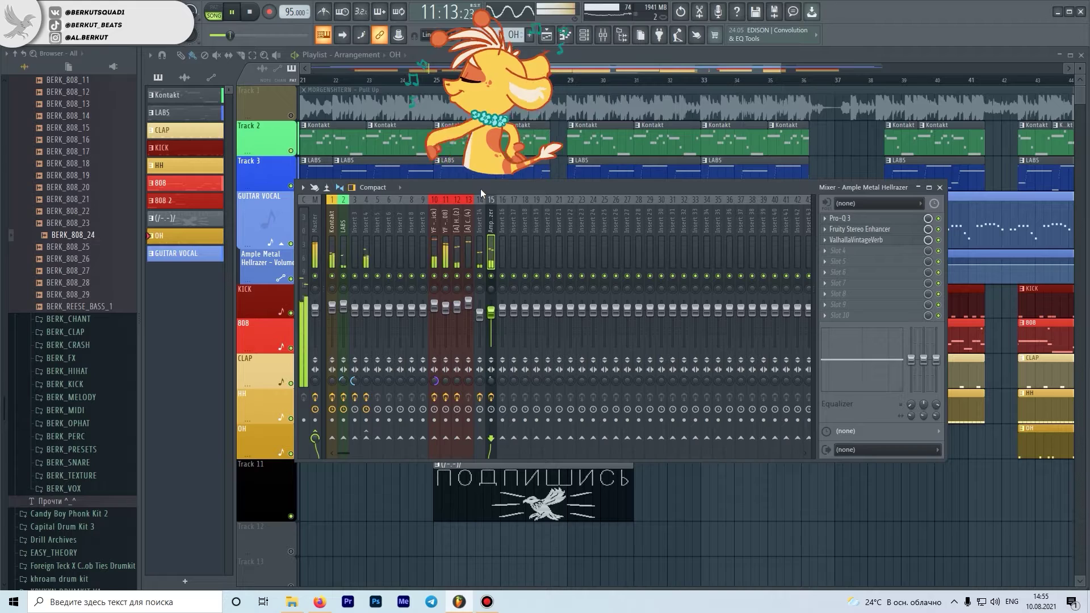
key(space)
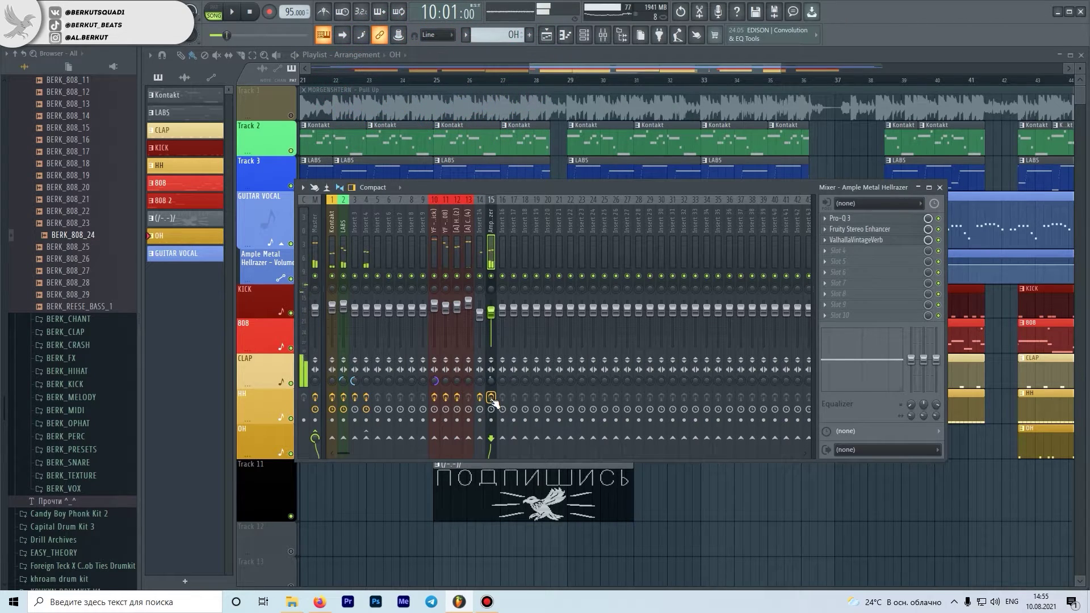
key(space)
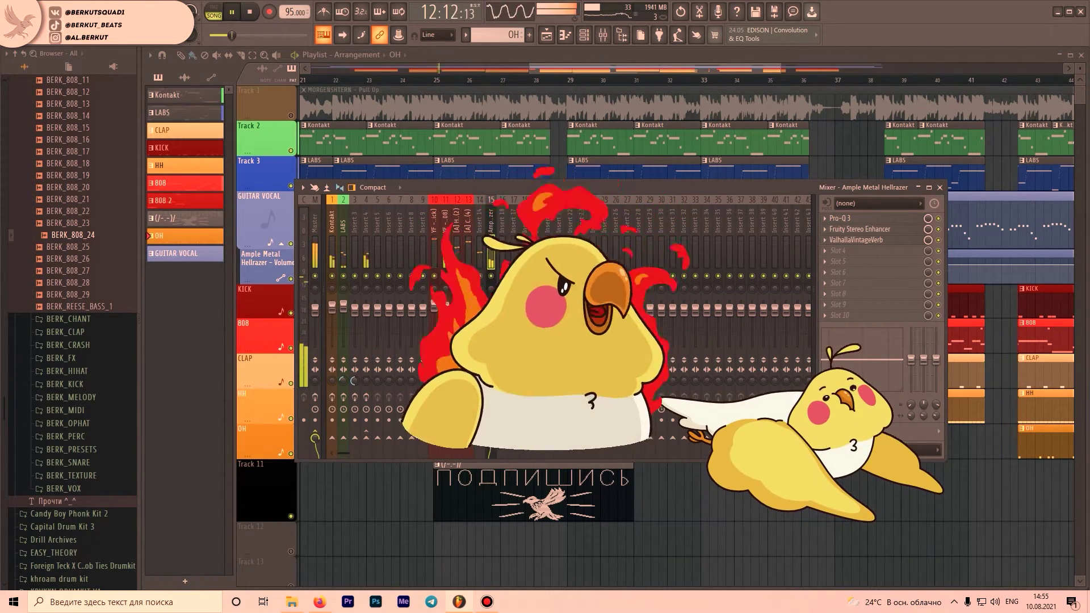
key(space)
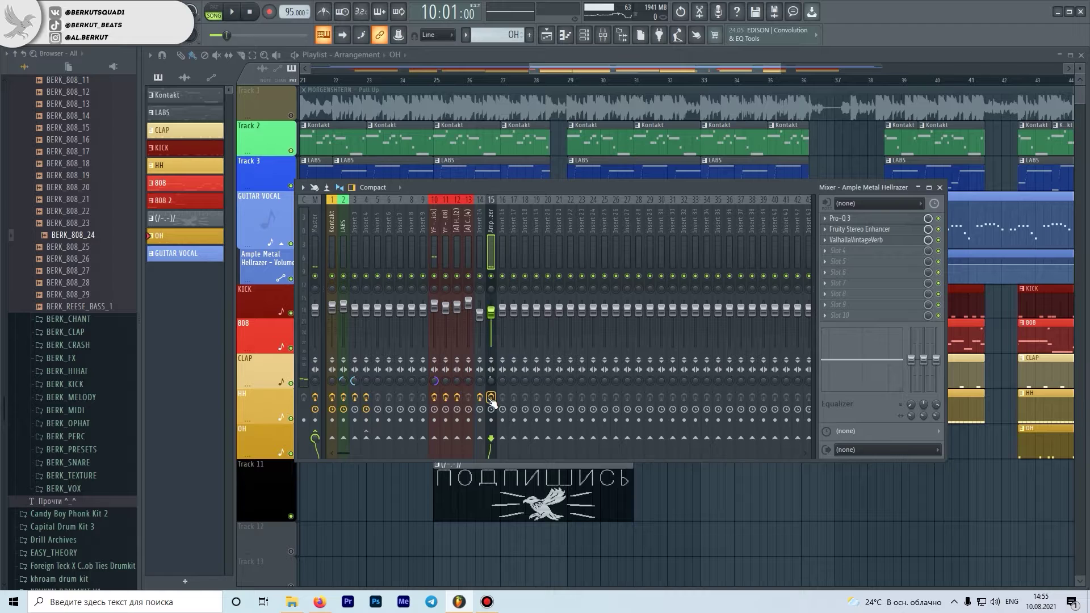
Step: Show the Master track's effect chain, play the full beat from bar 10 once more, and close the mixer
click(316, 263)
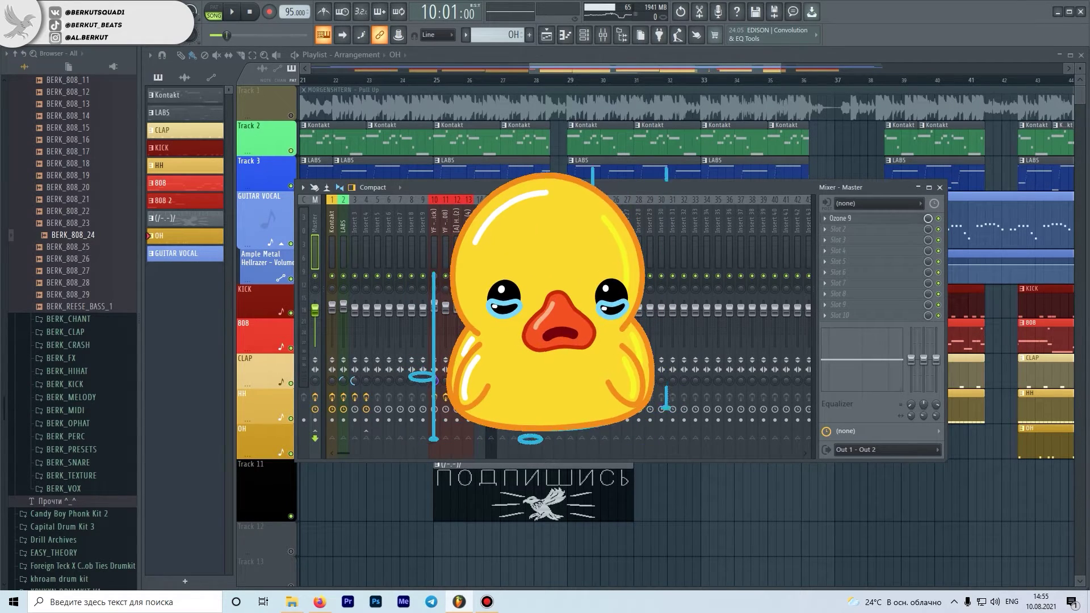
key(space)
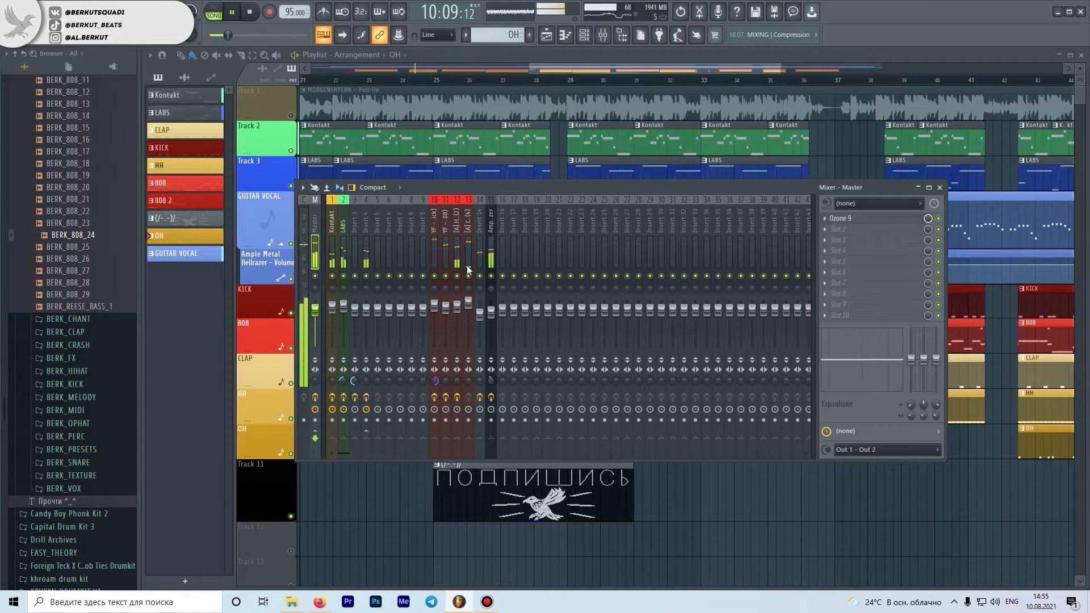
key(space)
key(F9)
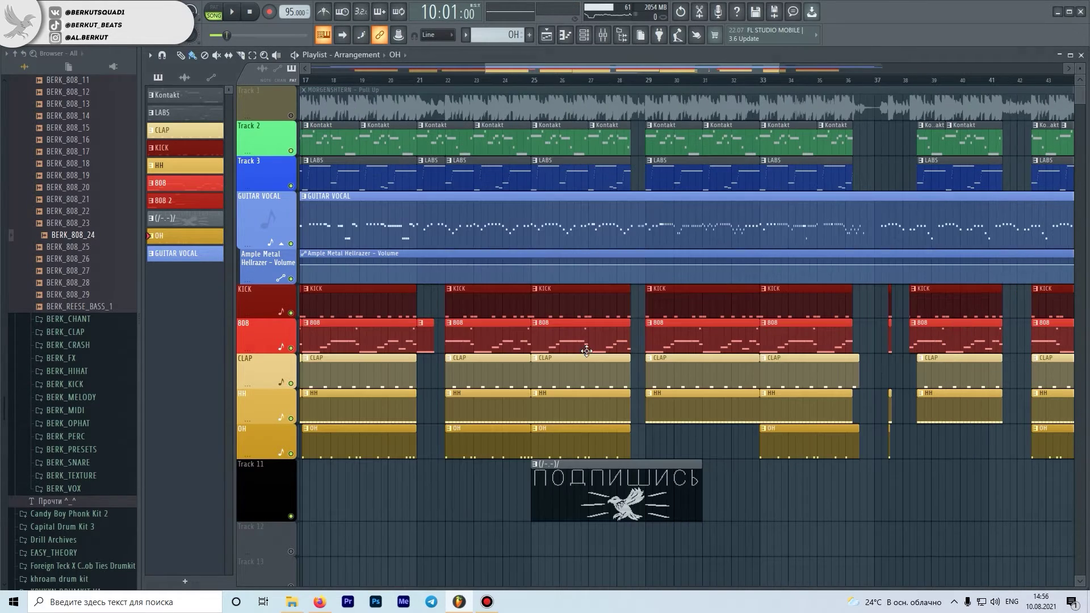